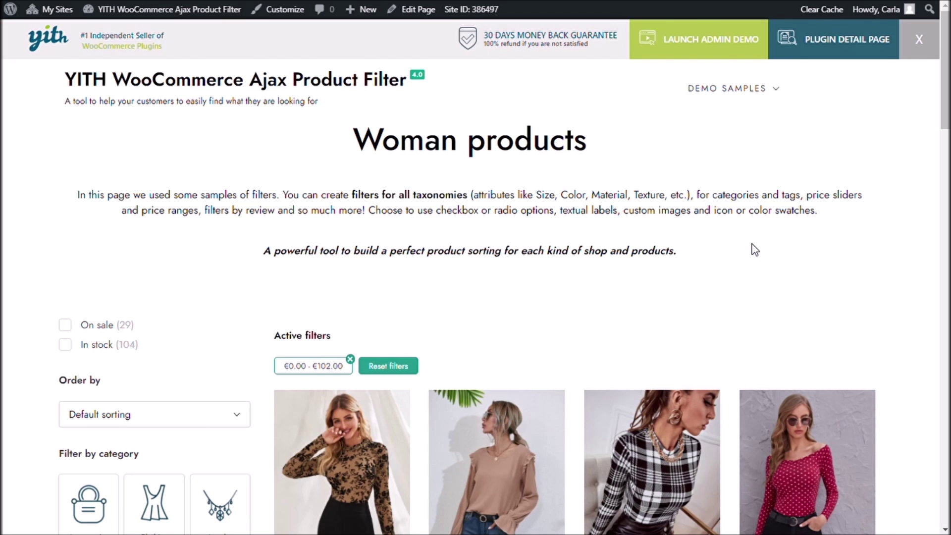
Drag the Woman price slider's upper handle from €102 to €170 for a €0–€170 range
scroll(140, 256, "down", 5)
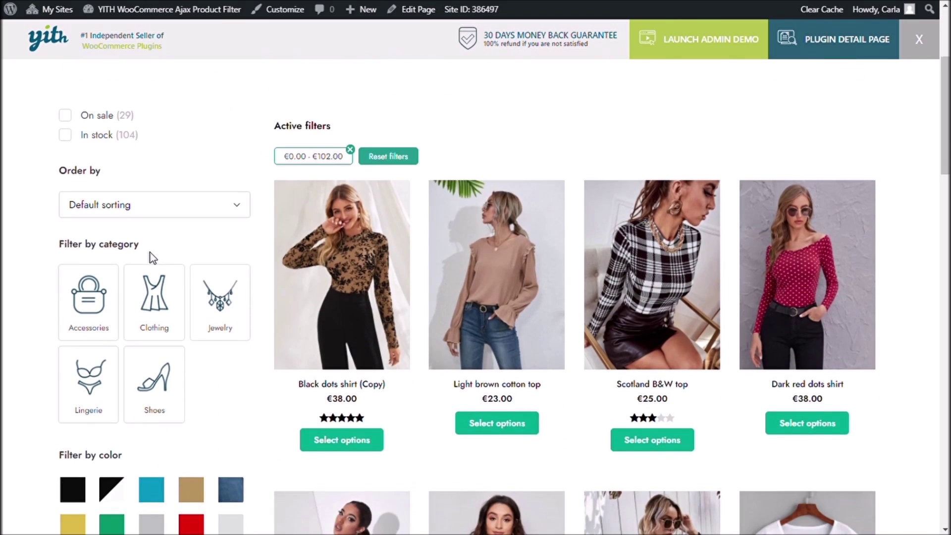
scroll(151, 257, "down", 2)
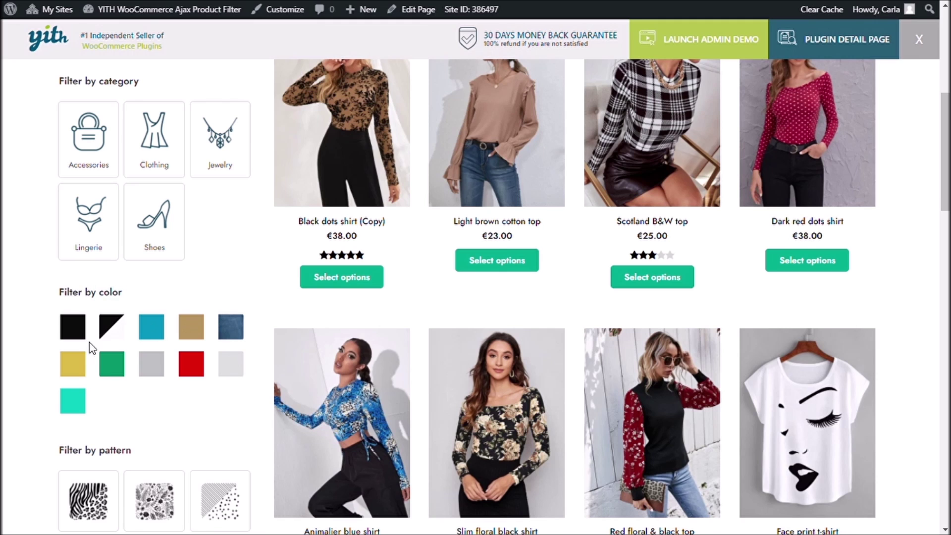
scroll(254, 361, "down", 5)
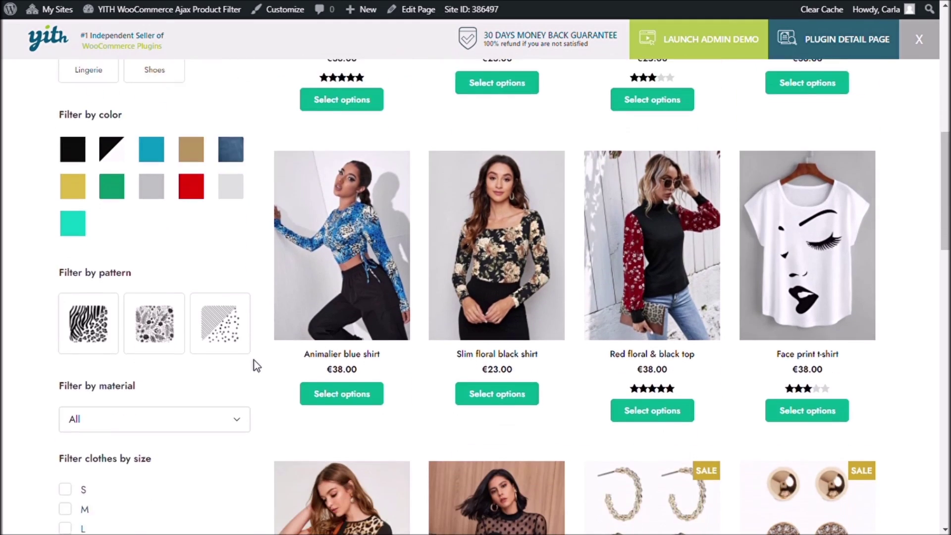
scroll(256, 367, "down", 2)
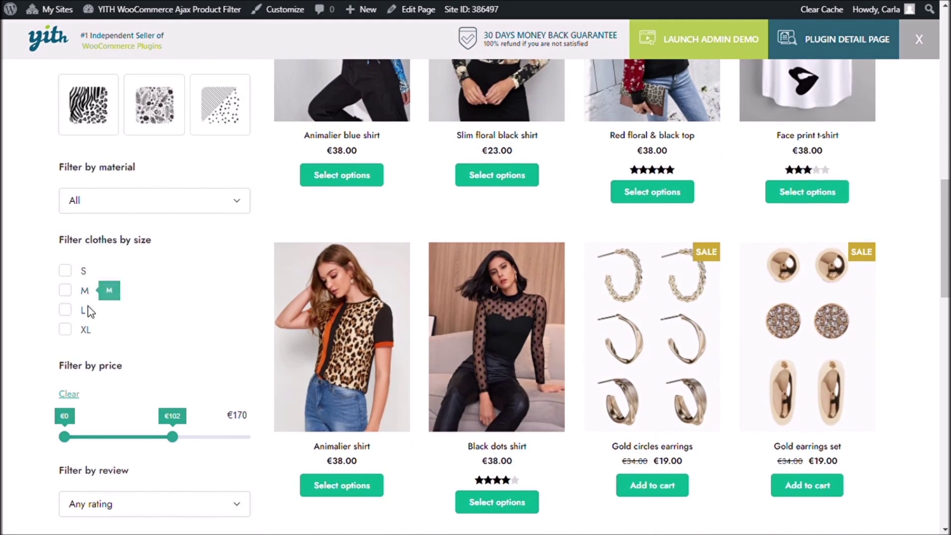
left_click_drag(176, 442, 265, 443)
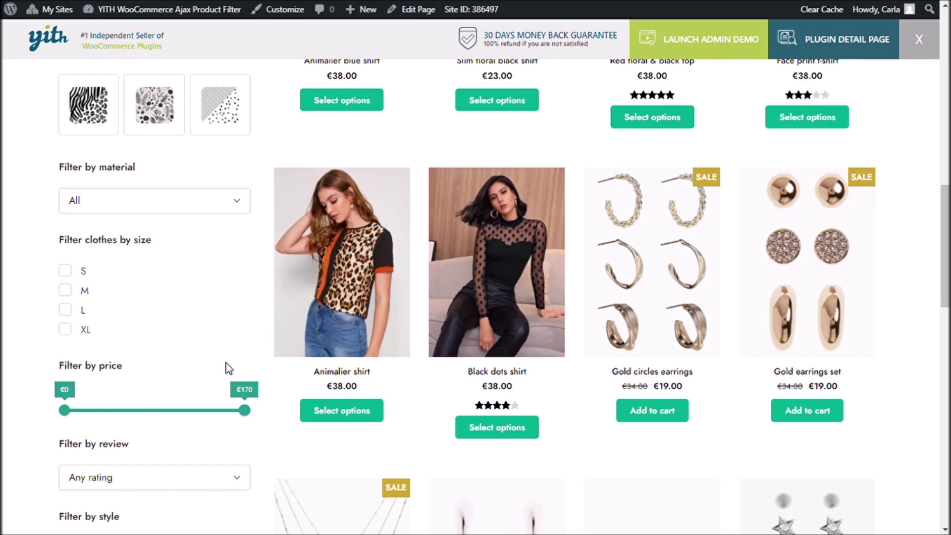
scroll(226, 367, "down", 5)
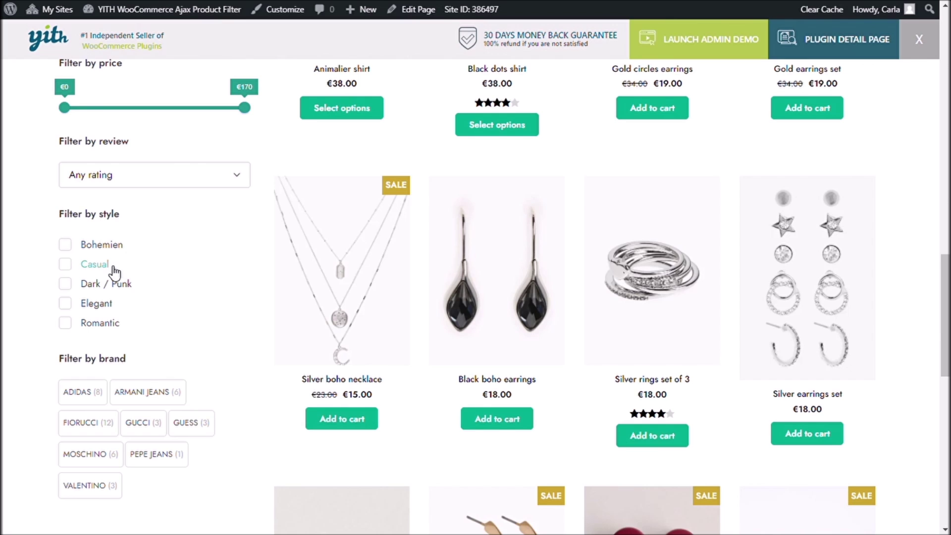
scroll(203, 272, "down", 2)
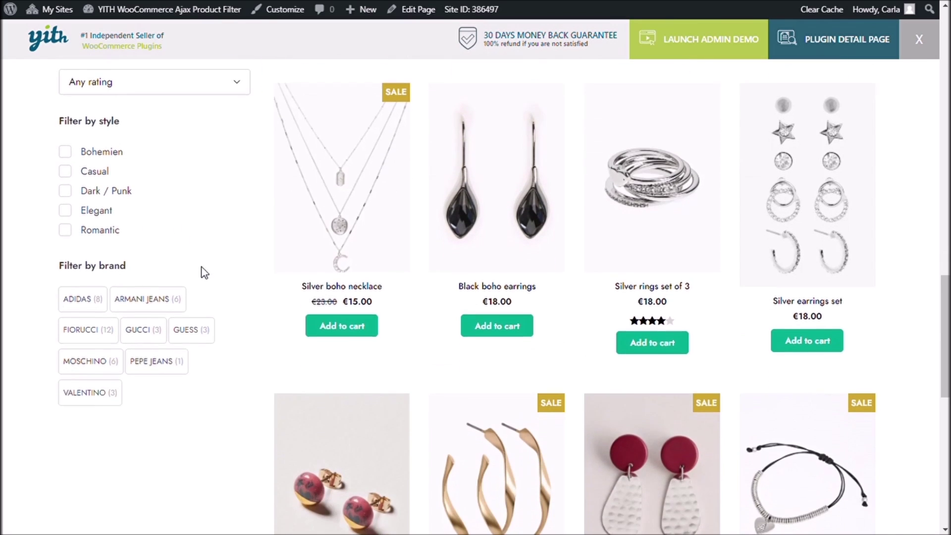
scroll(203, 271, "down", 1)
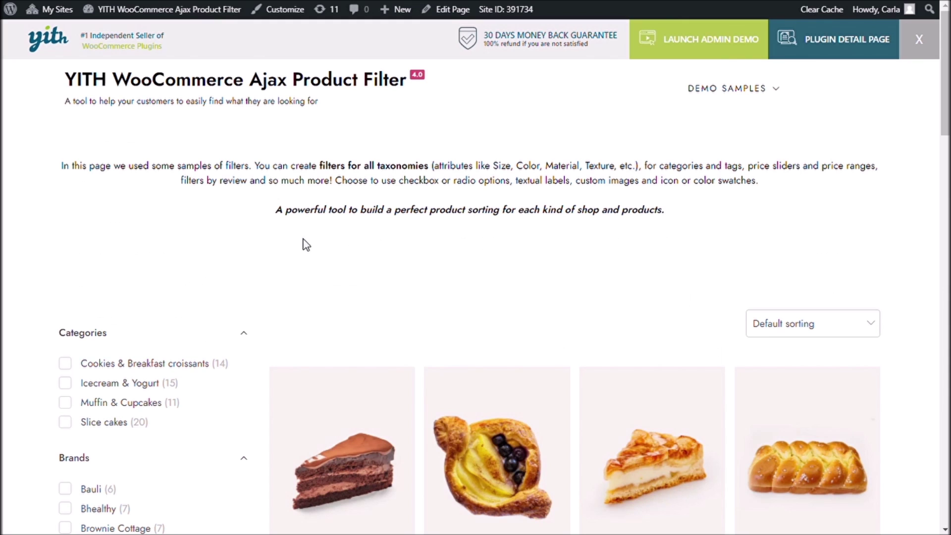
Scroll through the food demo's Categories, Brands, Flavors and Food preferences filters
scroll(522, 318, "down", 2)
scroll(214, 210, "down", 5)
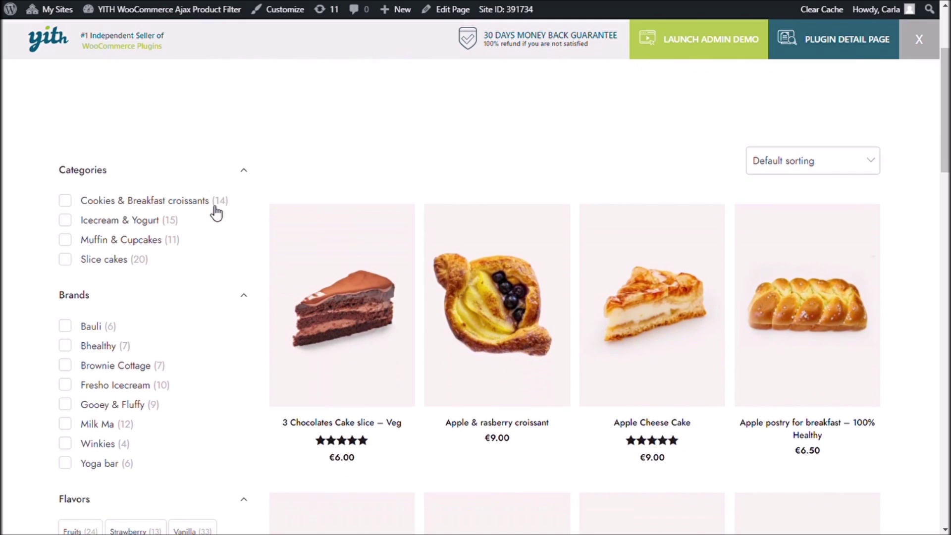
scroll(213, 217, "down", 2)
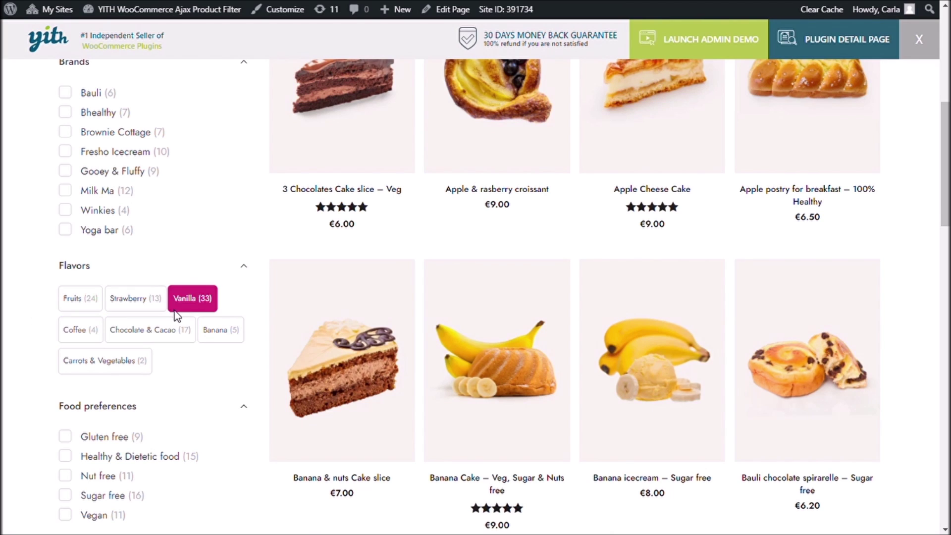
scroll(184, 384, "down", 2)
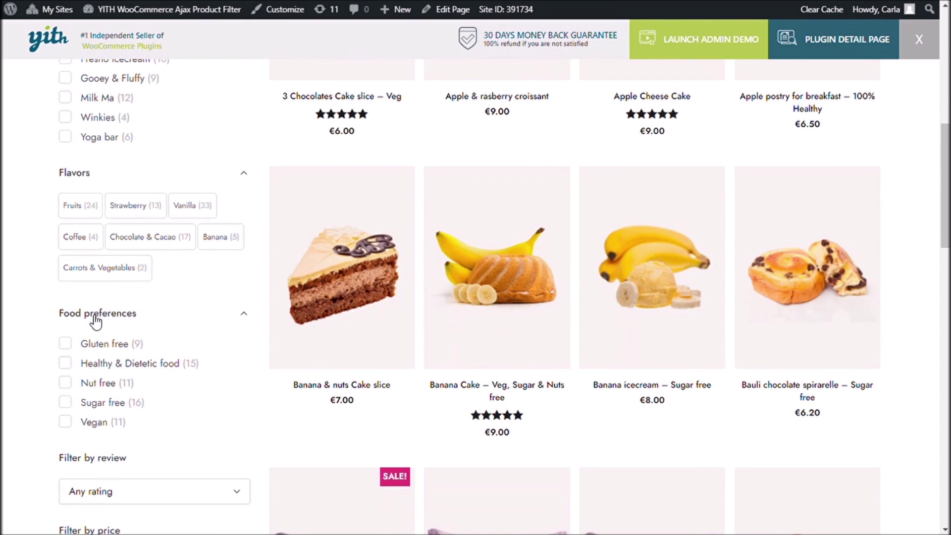
scroll(189, 320, "down", 2)
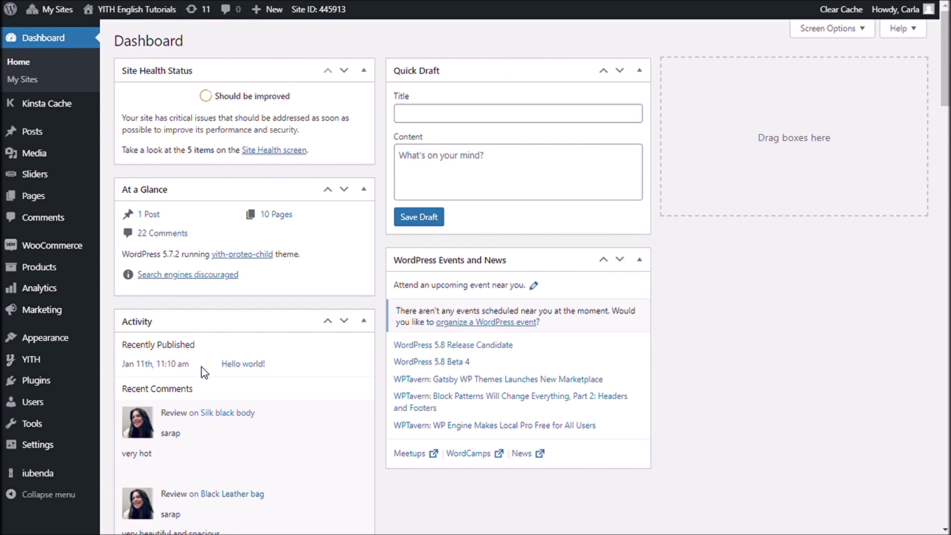
Under Products > Attributes, create an attribute named 'Style'
mouse_move(92, 273)
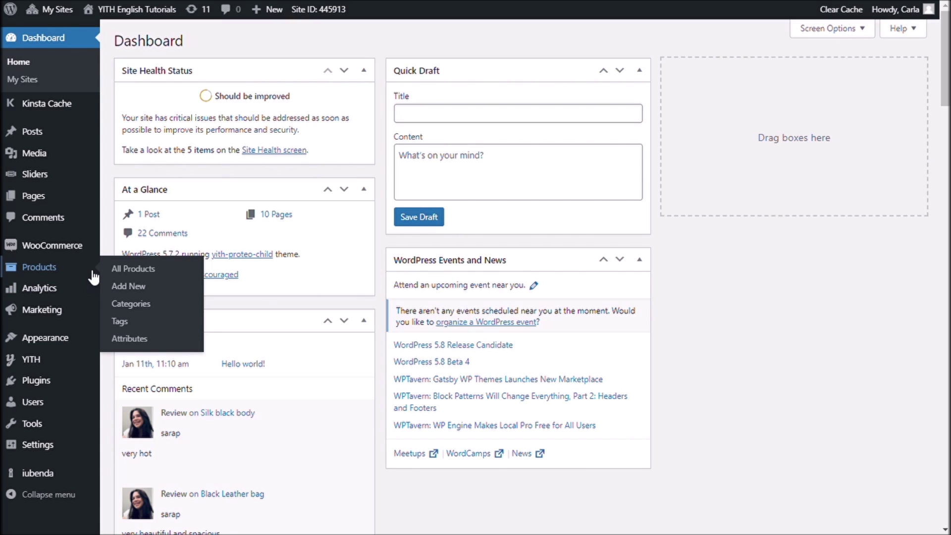
left_click(139, 338)
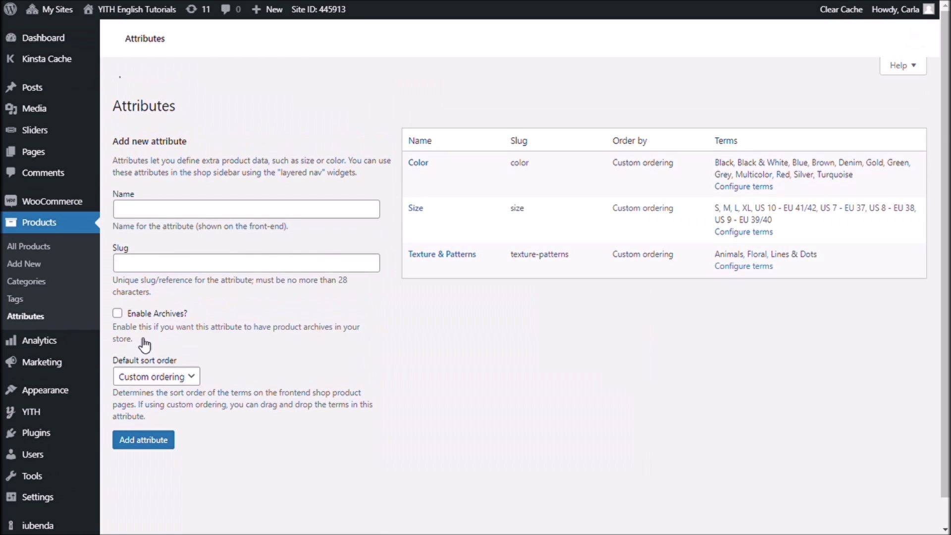
left_click(203, 190)
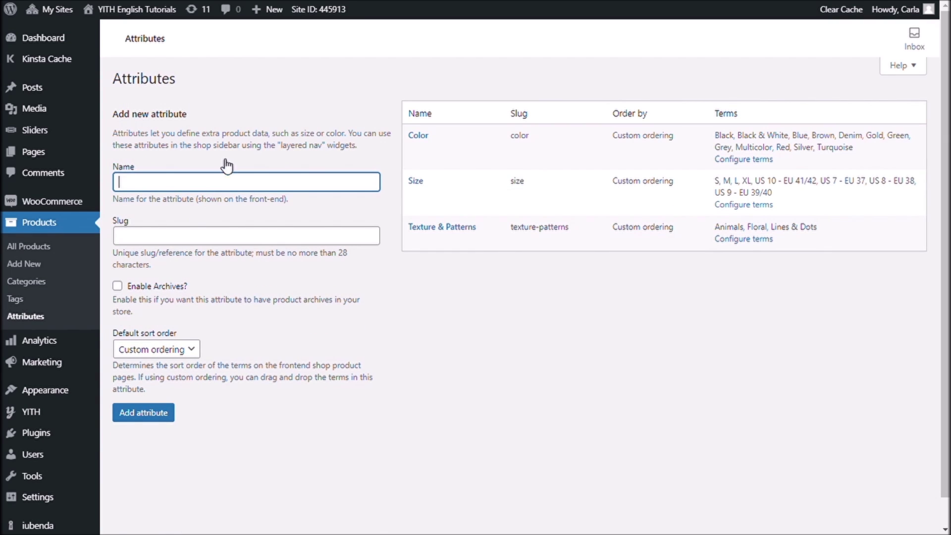
type("Style")
left_click(153, 413)
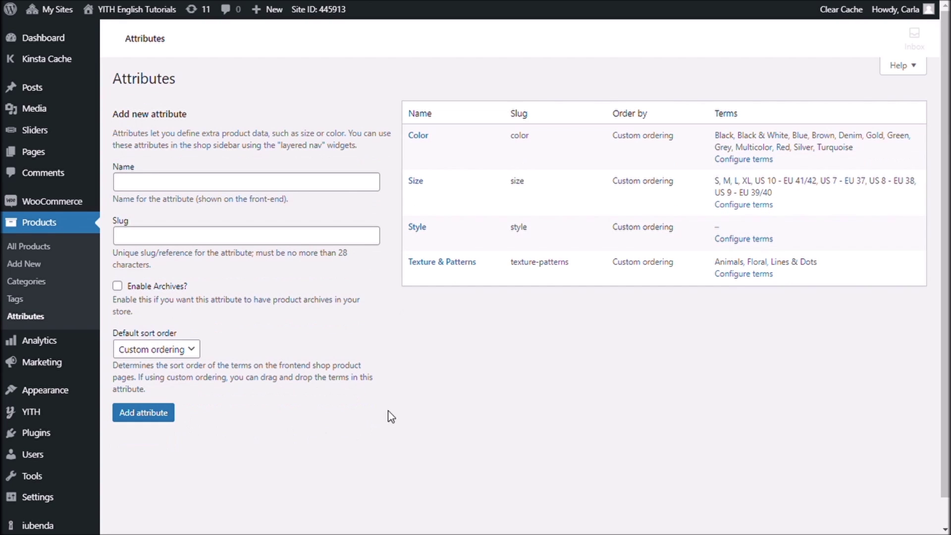
mouse_move(440, 239)
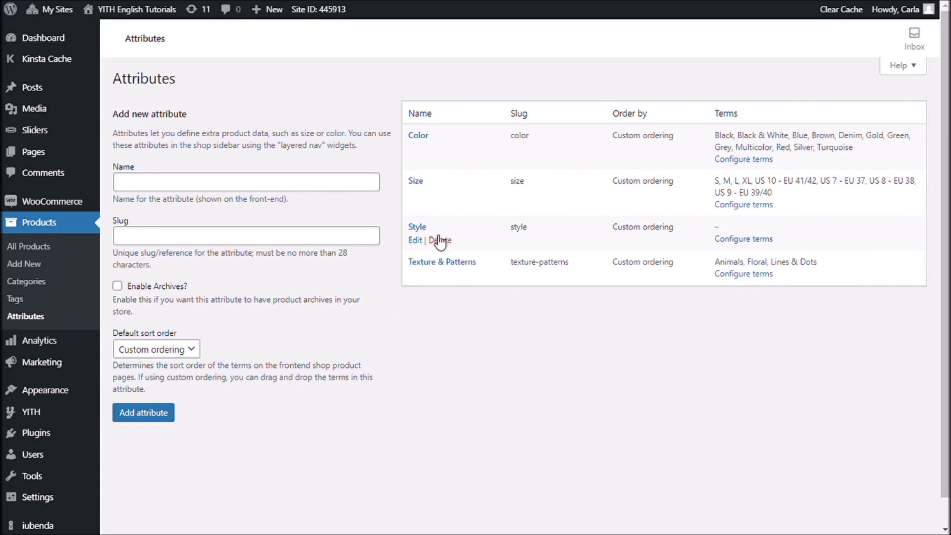
left_click(731, 240)
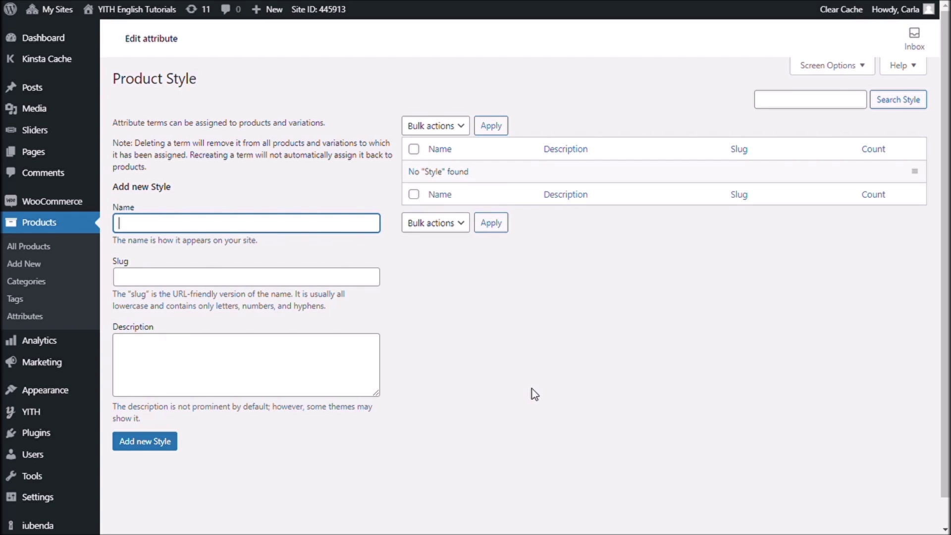
Add the terms Bohemian, Casual and Romantic to the Style attribute
type("Bohemian")
left_click(161, 442)
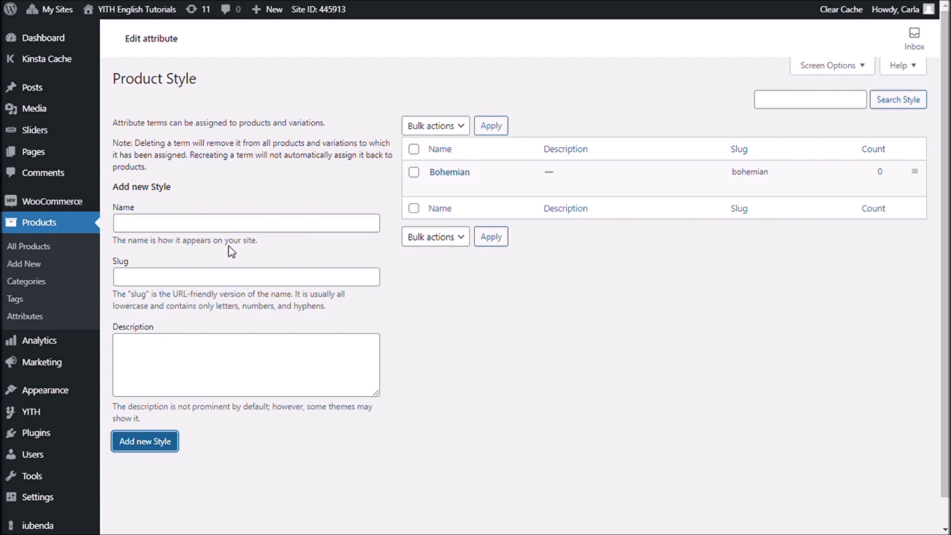
left_click(242, 232)
type("Casual")
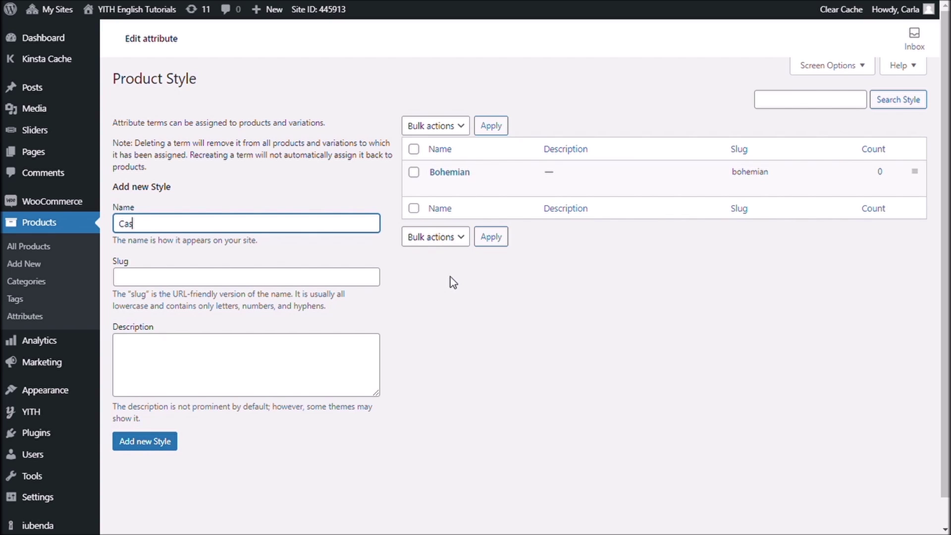
left_click(169, 442)
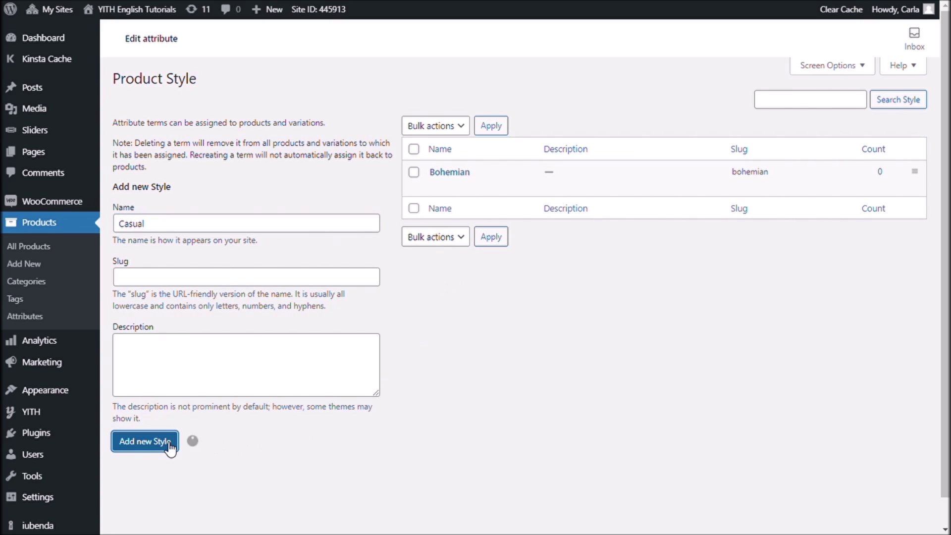
left_click(241, 226)
type("Romantic")
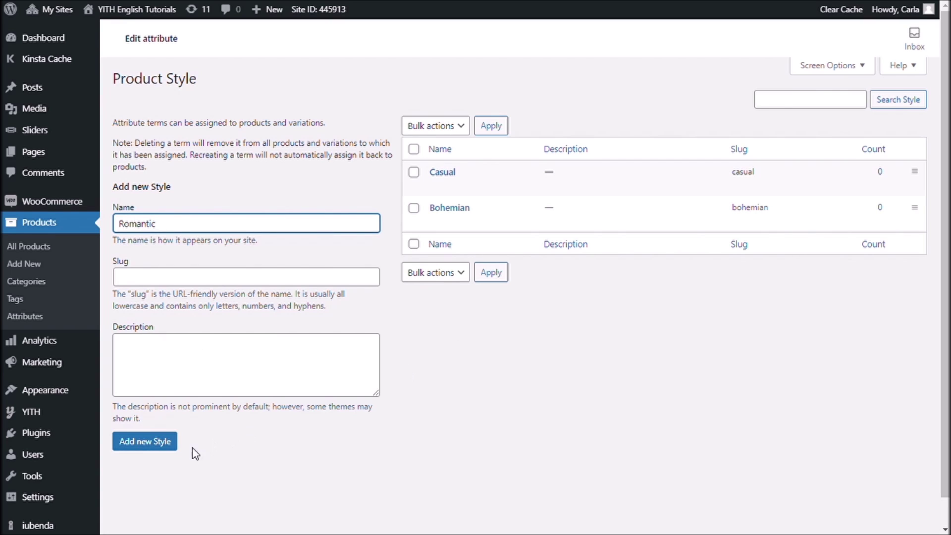
left_click(175, 446)
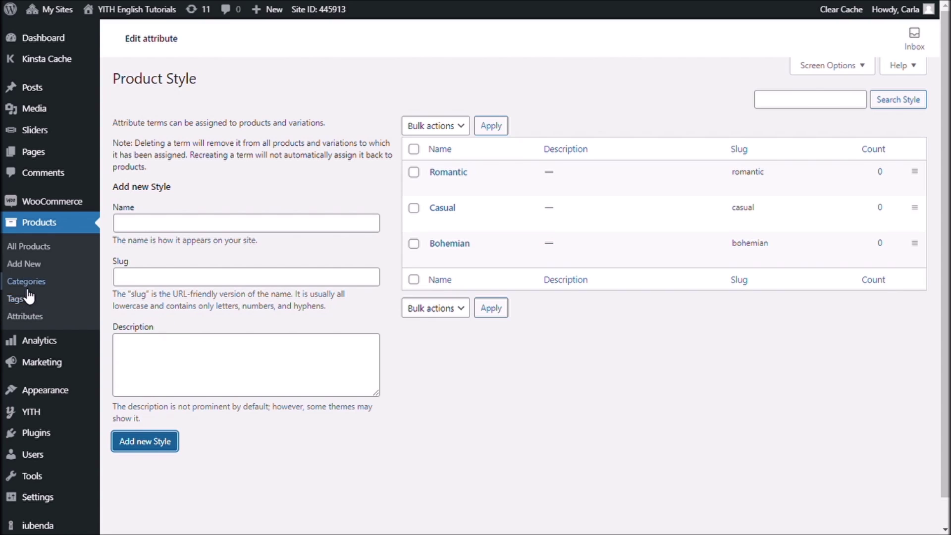
left_click(17, 300)
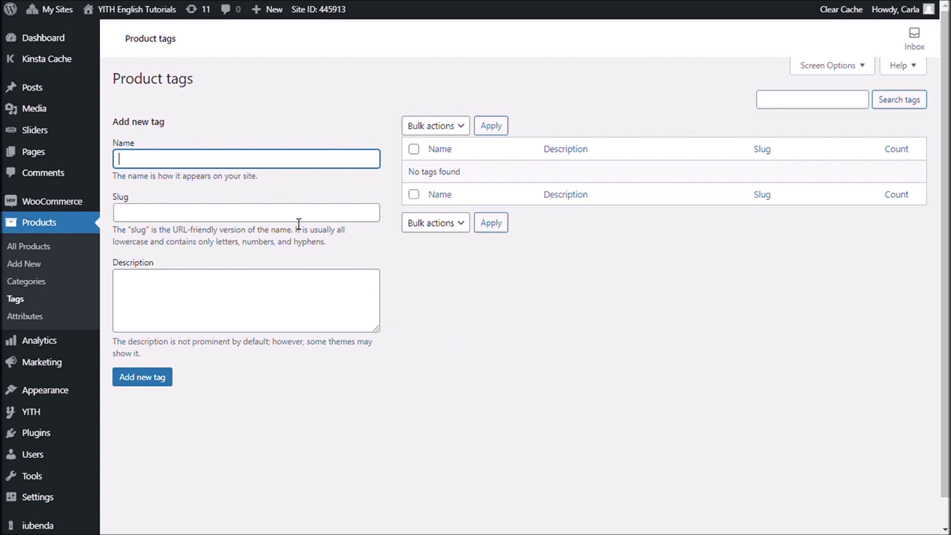
Add the product tags Adidas, Gucci and Guess
type("Adidas")
left_click(144, 381)
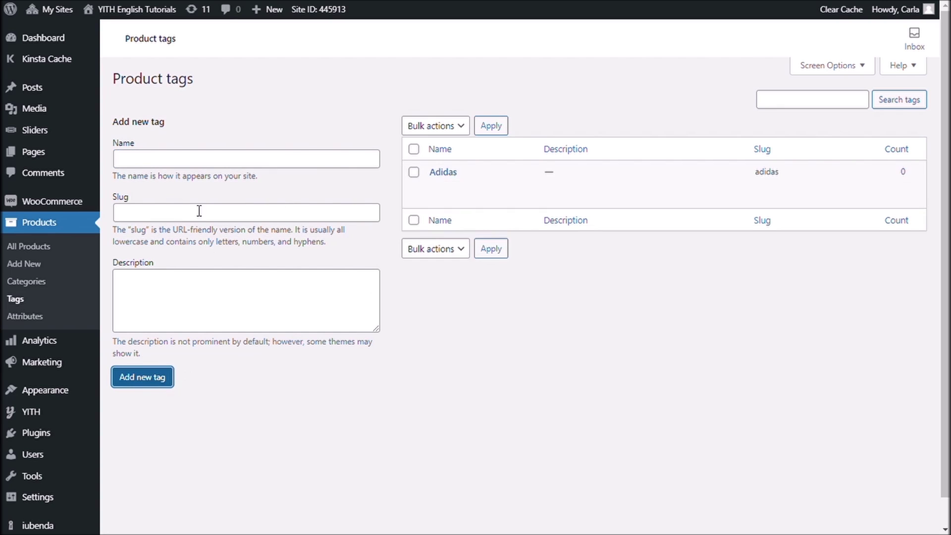
left_click(194, 168)
type("Gucci")
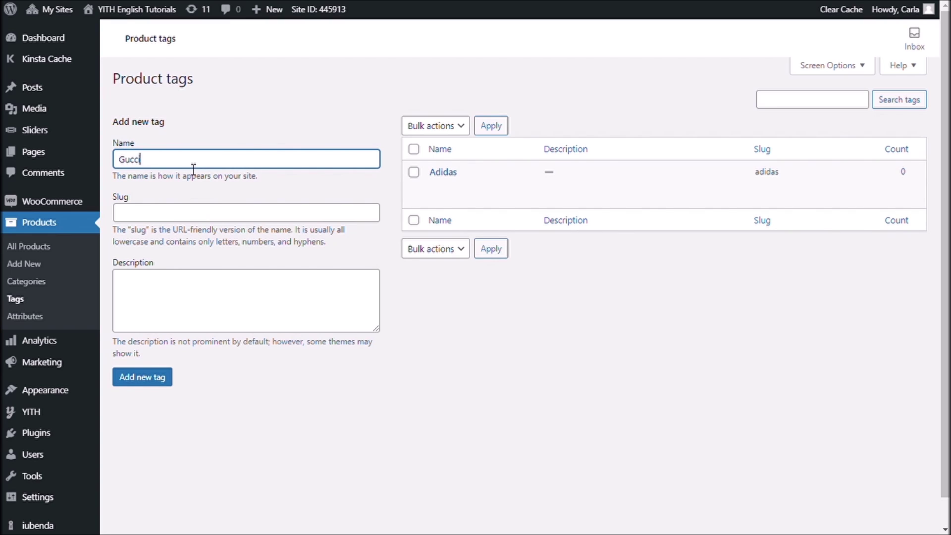
left_click(158, 382)
left_click(167, 161)
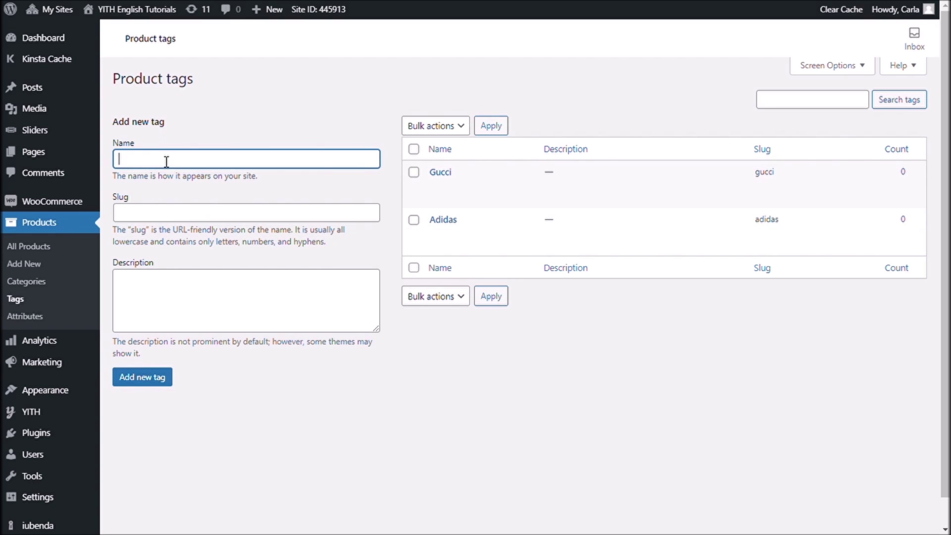
type("Guess")
left_click(143, 378)
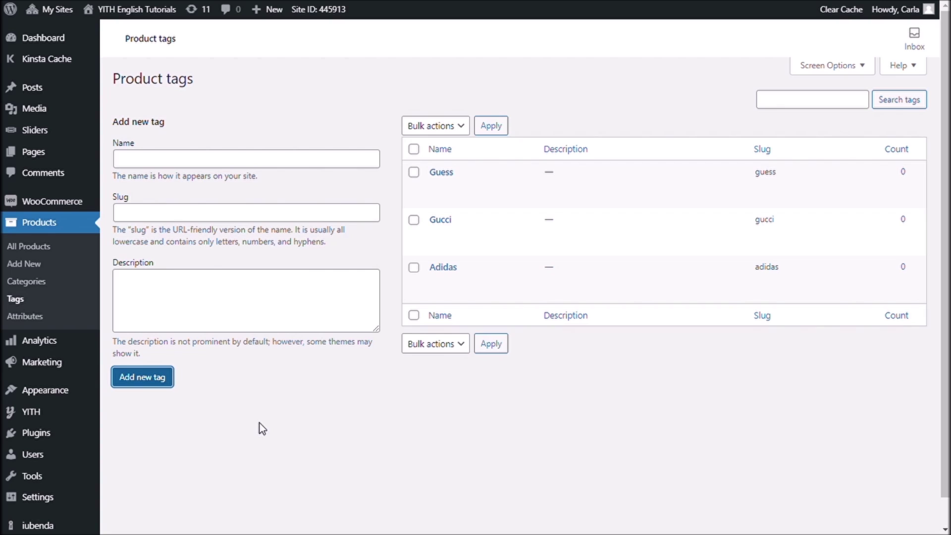
Add the product tags Leather, Cotton and Silk
left_click(217, 167)
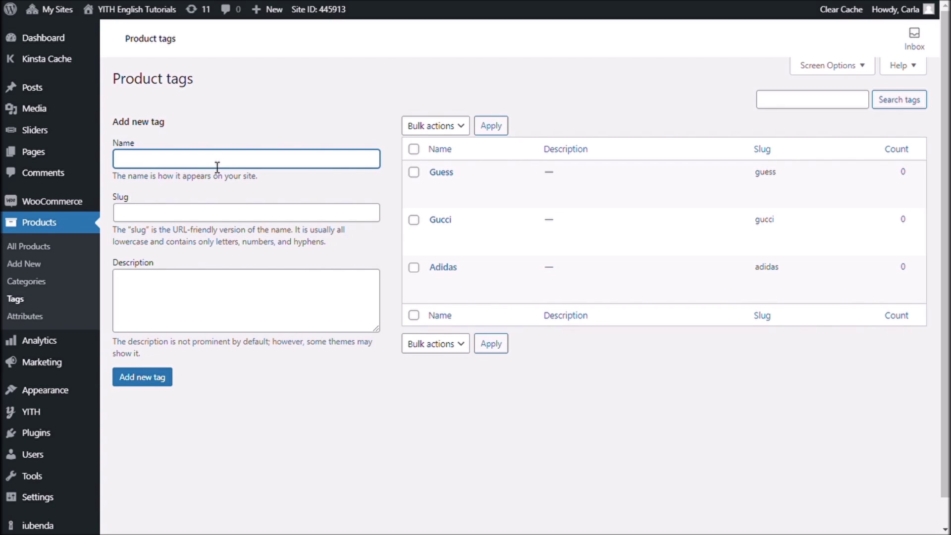
type("Leather")
left_click(132, 381)
left_click(191, 165)
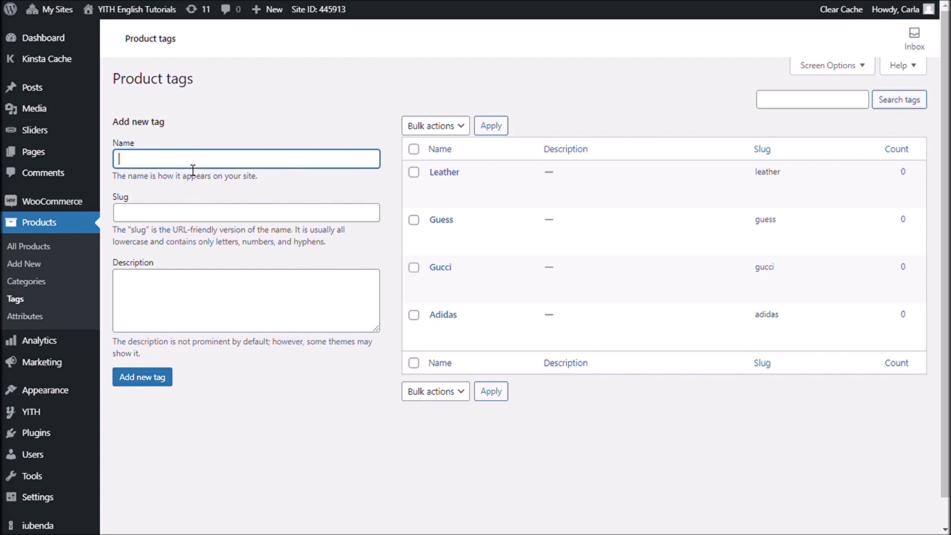
type("Cotton")
left_click(157, 382)
left_click(186, 166)
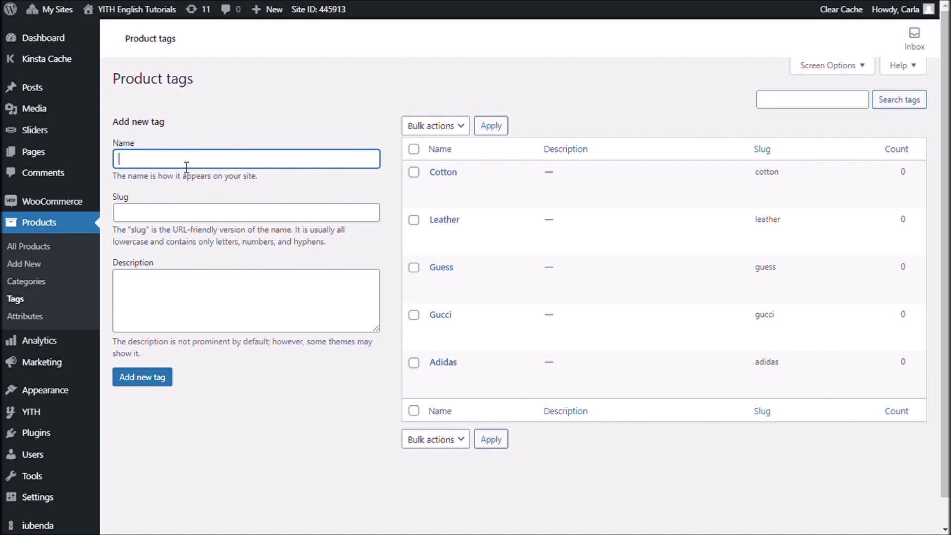
type("Silk")
left_click(171, 378)
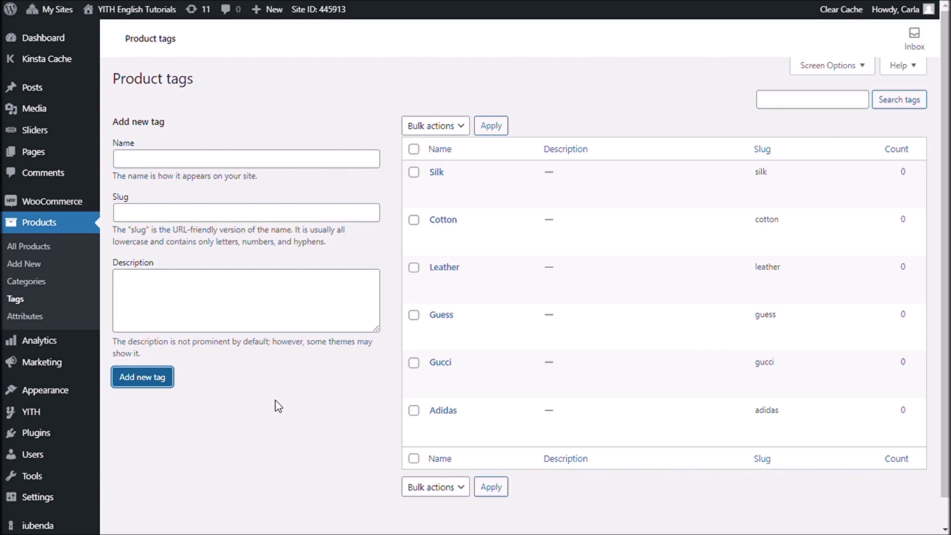
left_click(45, 247)
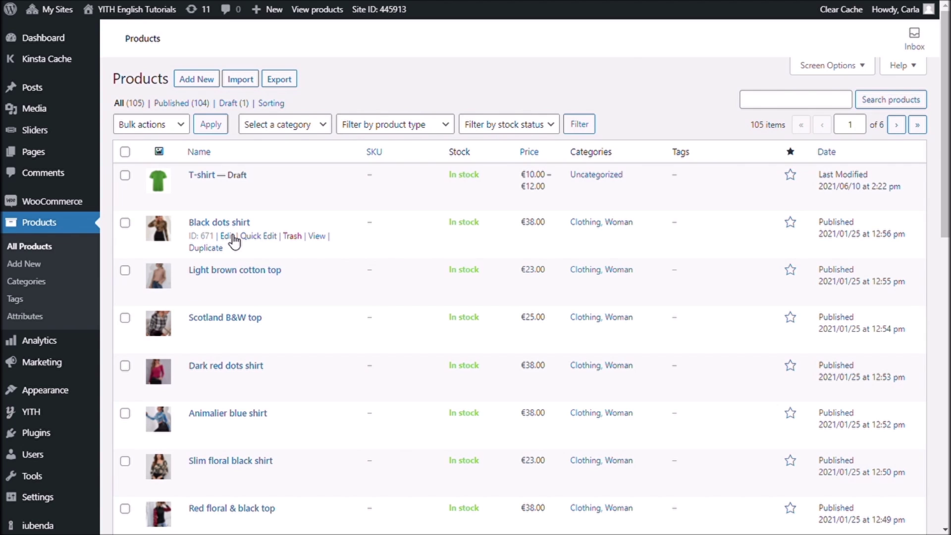
Add the Style attribute with value Romantic to the Black dots shirt and save attributes
left_click(227, 236)
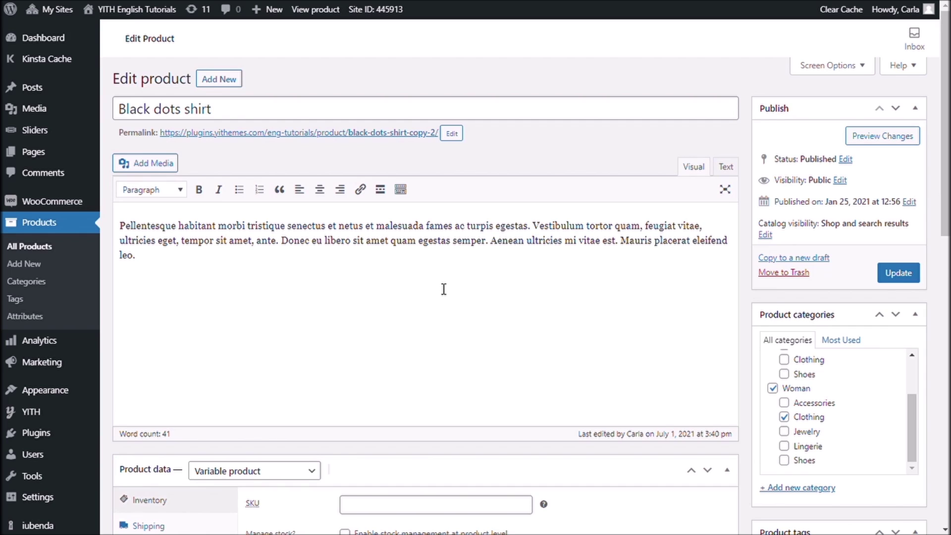
scroll(444, 290, "down", 4)
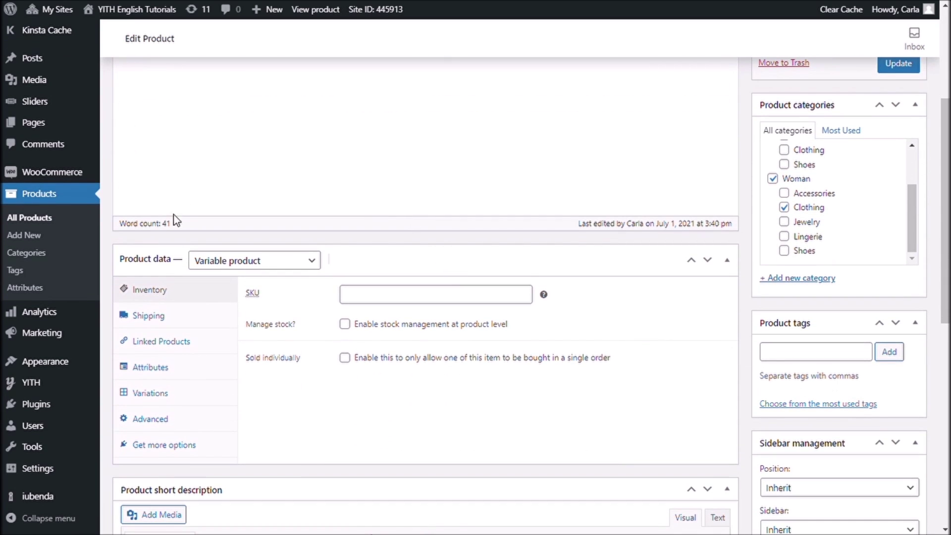
left_click(167, 369)
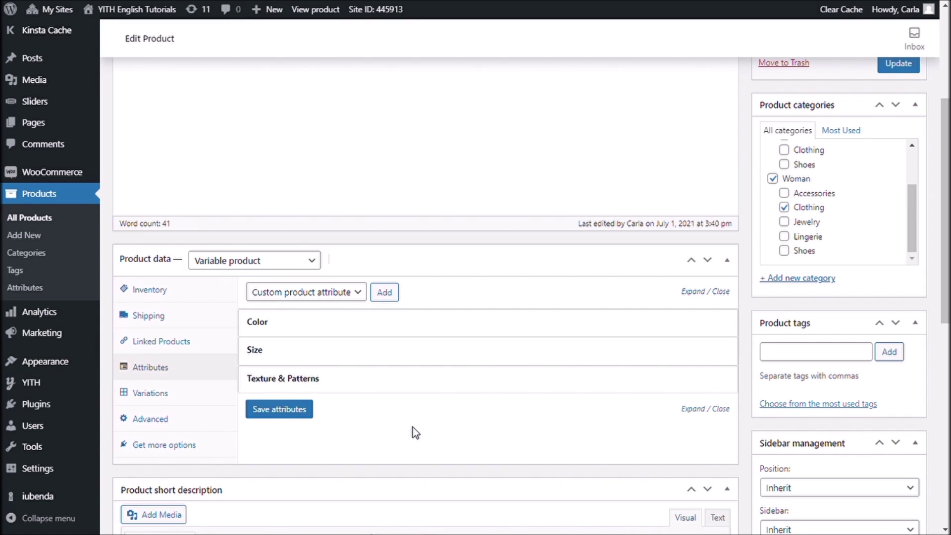
left_click(350, 297)
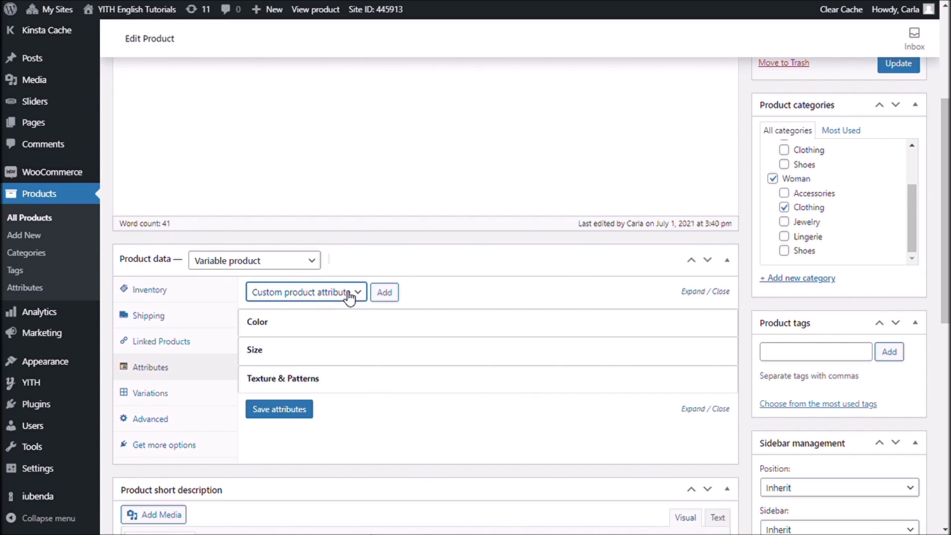
left_click(269, 352)
left_click(388, 296)
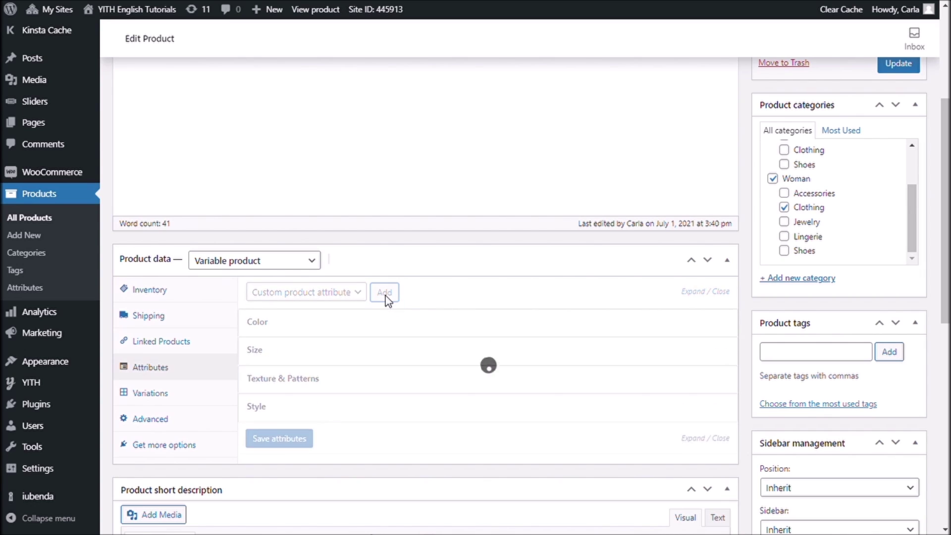
scroll(516, 446, "down", 2)
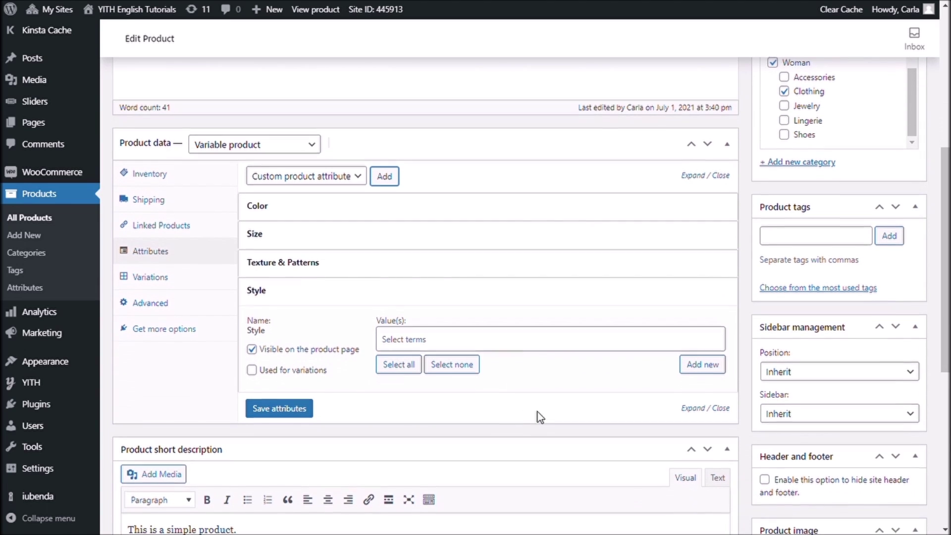
left_click(546, 346)
left_click(473, 385)
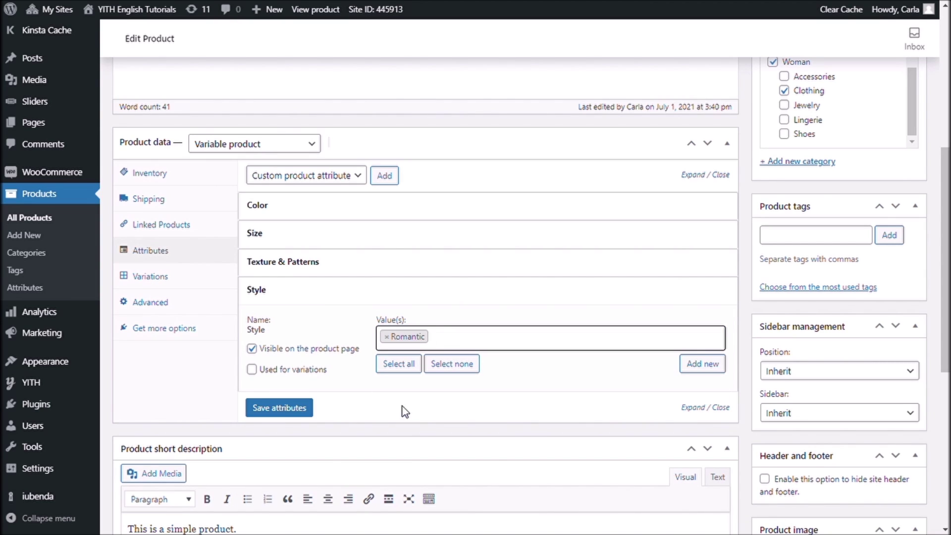
left_click(303, 410)
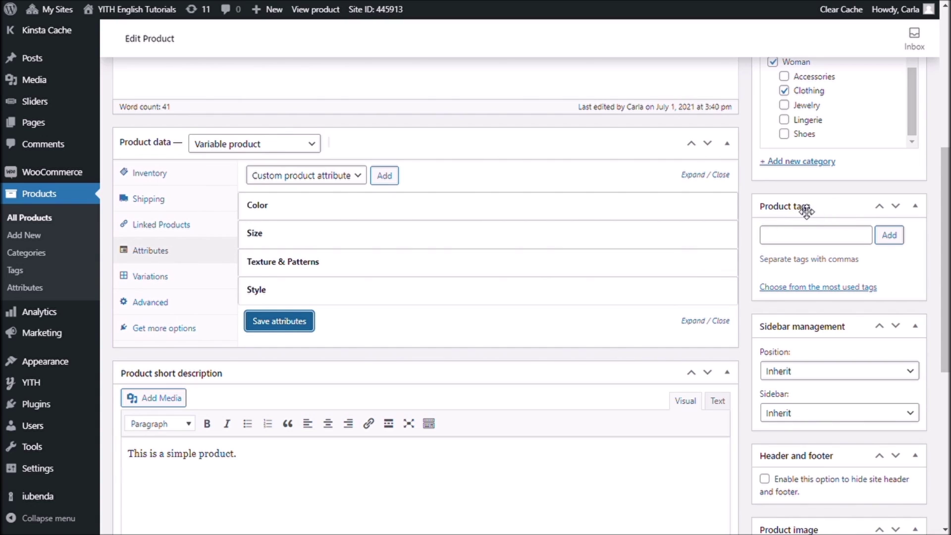
Tag the Black dots shirt with Gucci and Leather and update the product
left_click(806, 239)
type("Gucci")
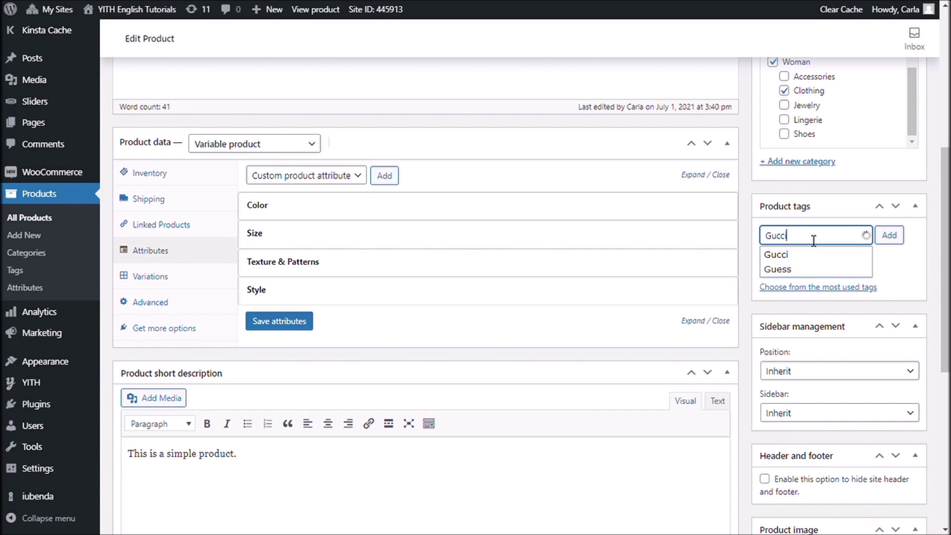
left_click(794, 256)
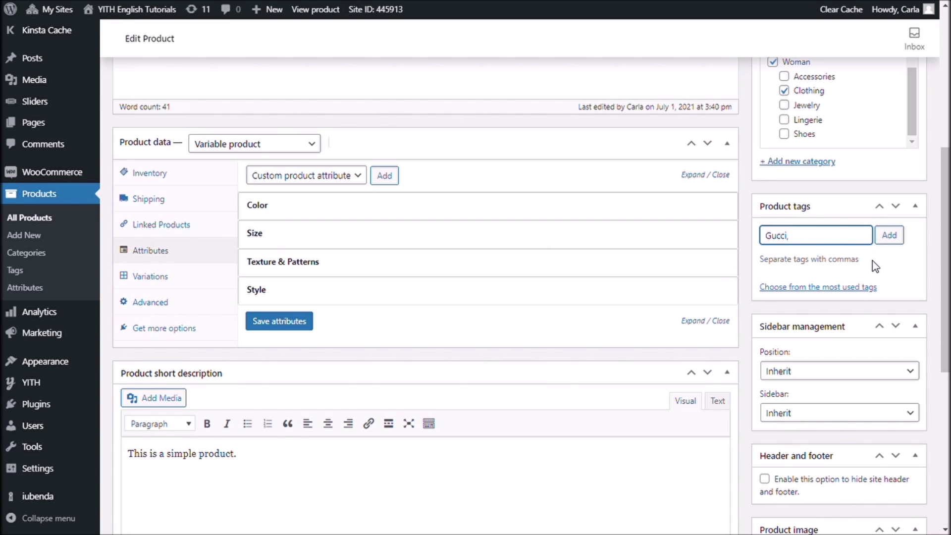
type("Leath")
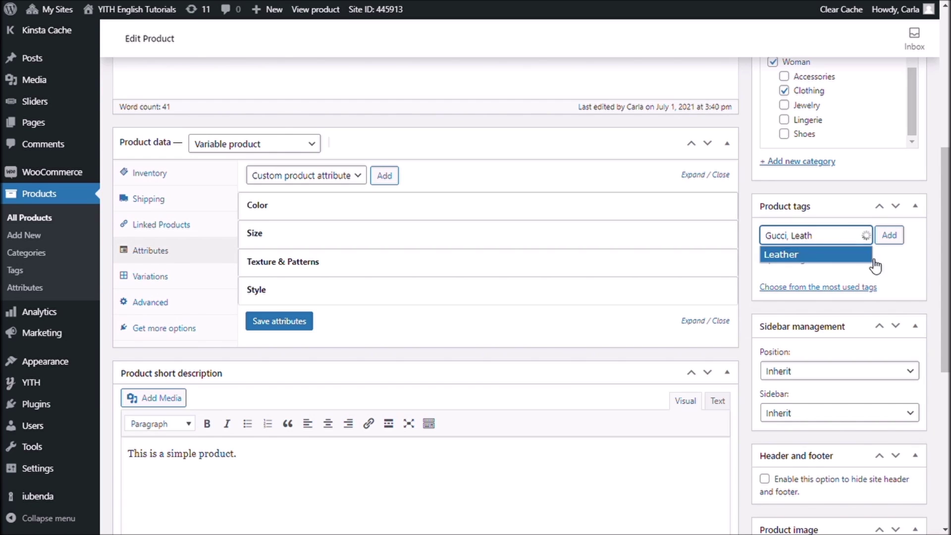
left_click(867, 259)
left_click(889, 236)
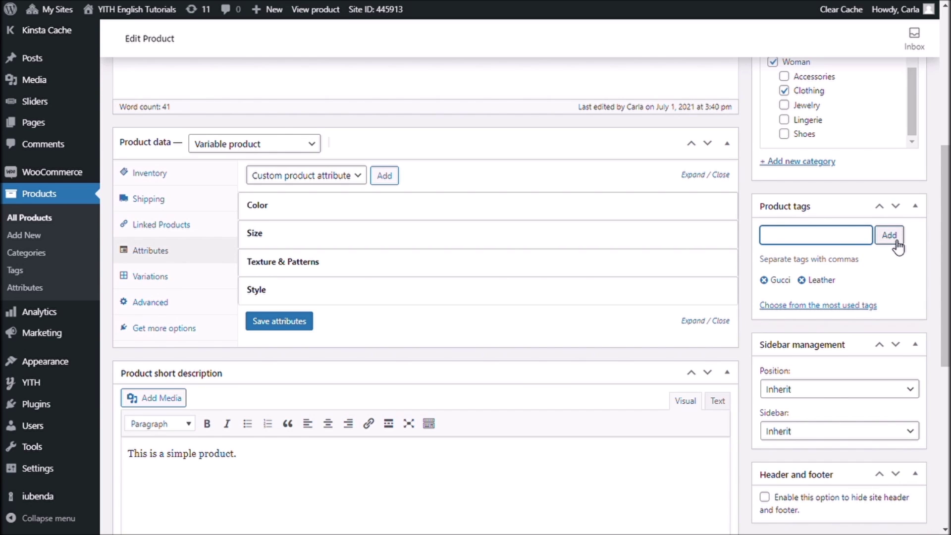
scroll(819, 272, "up", 6)
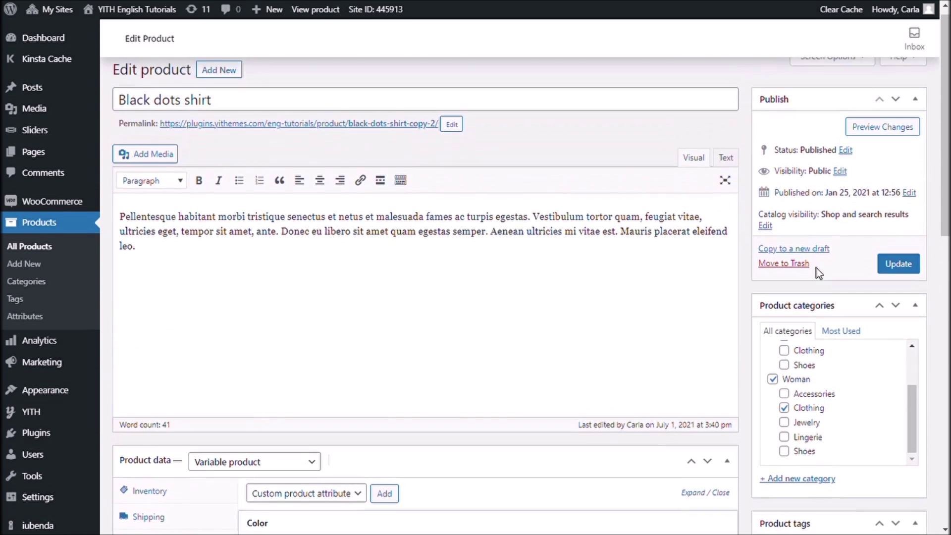
left_click(906, 276)
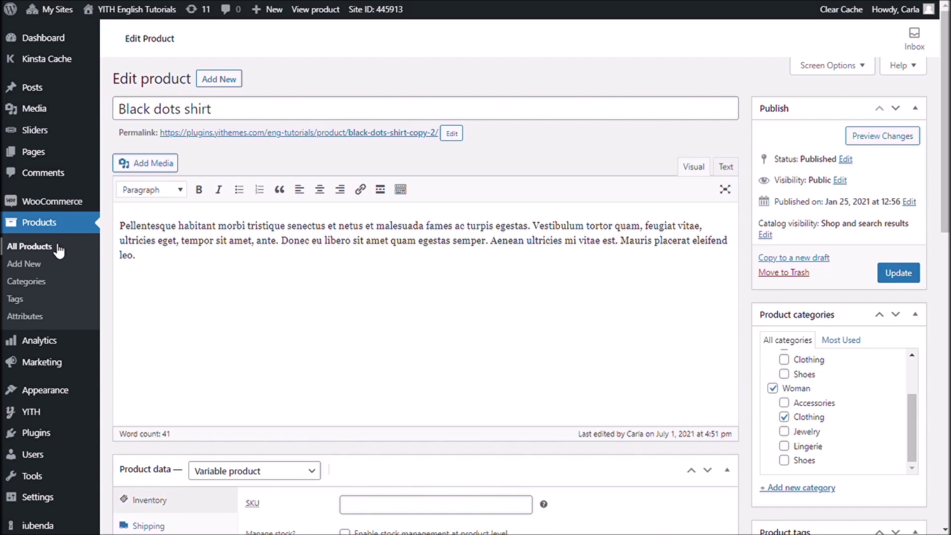
left_click(58, 247)
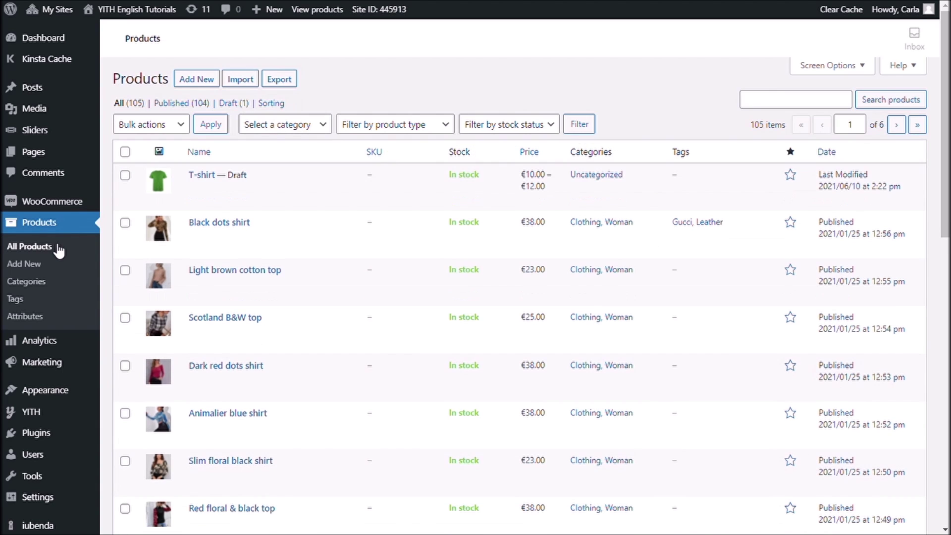
Give the Light brown cotton top the Style value Bohemian and save its attributes
left_click(229, 285)
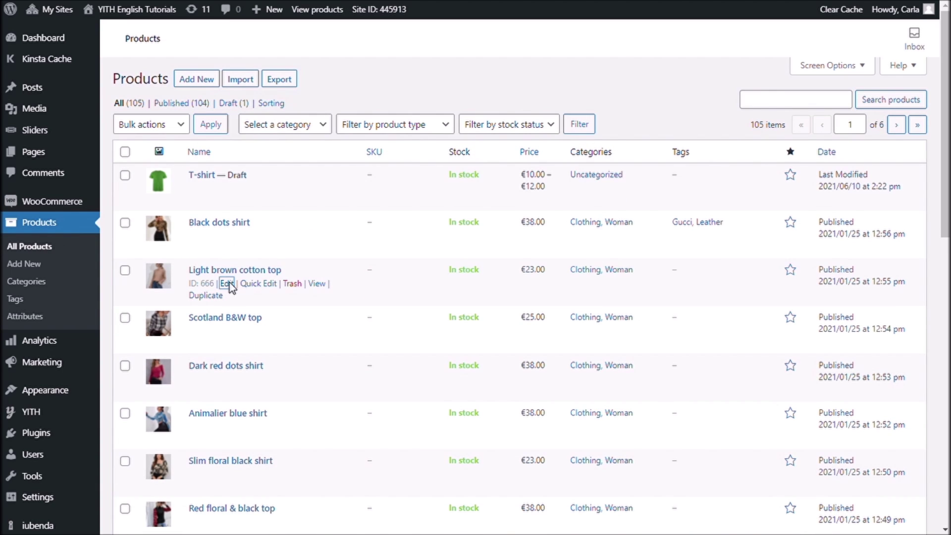
scroll(427, 316, "down", 5)
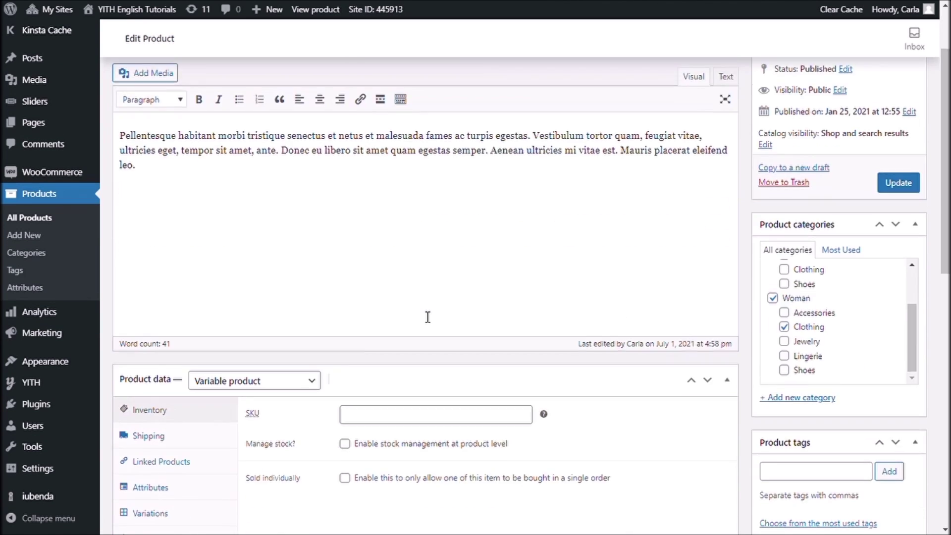
left_click(163, 323)
left_click(384, 245)
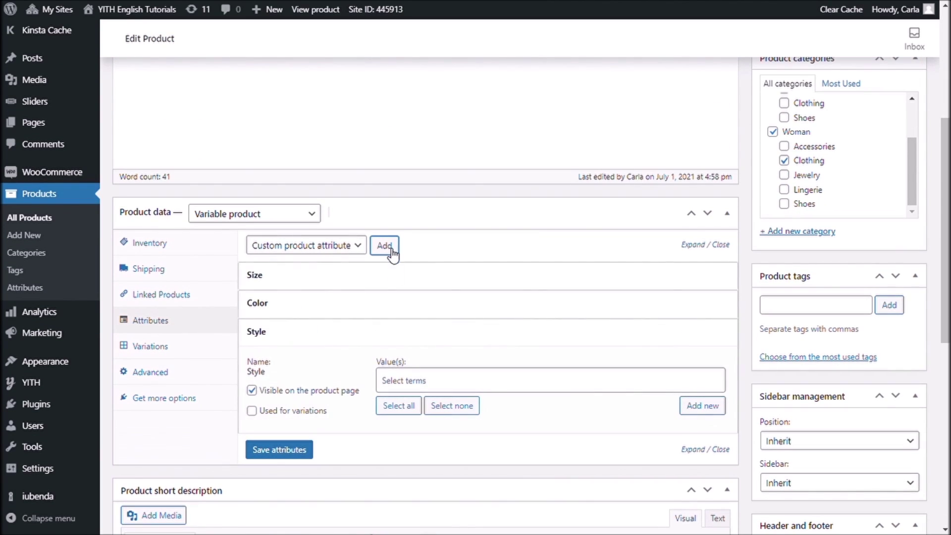
left_click(486, 385)
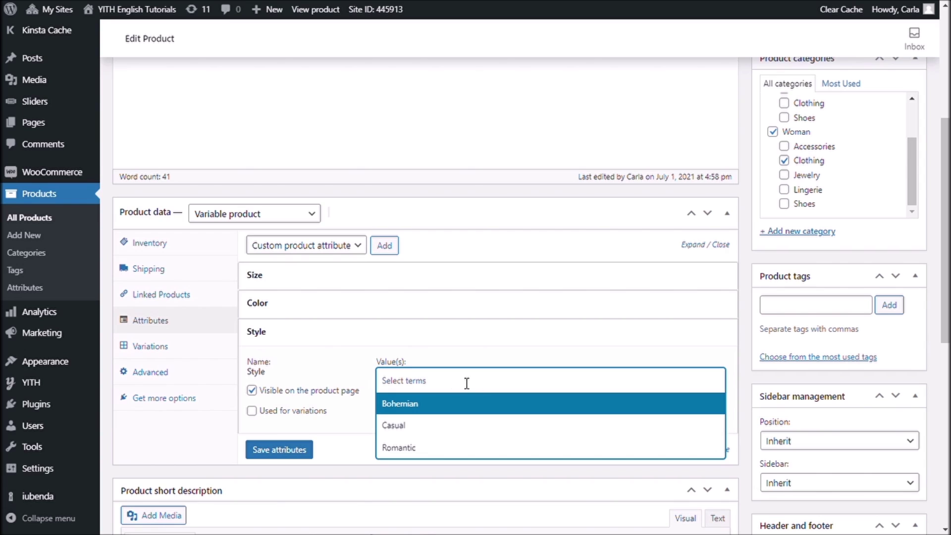
left_click(400, 405)
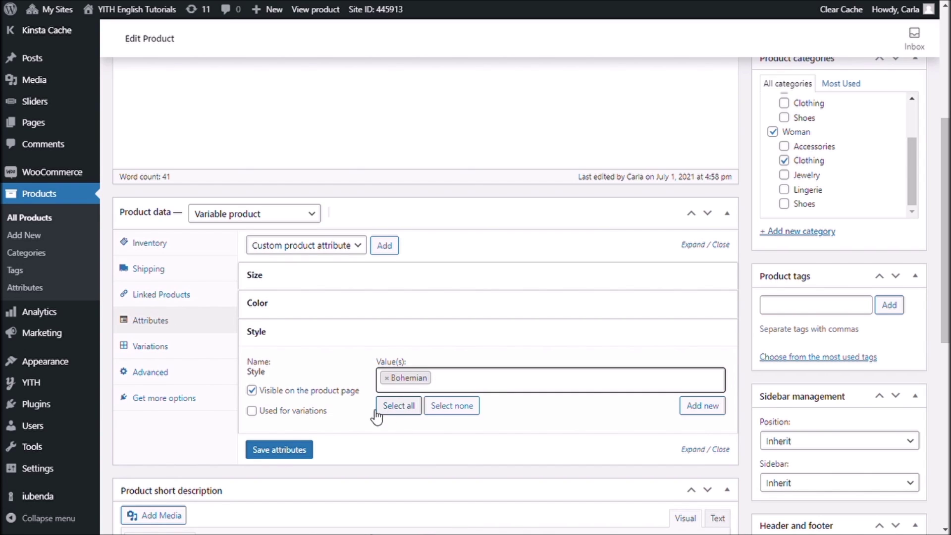
left_click(297, 449)
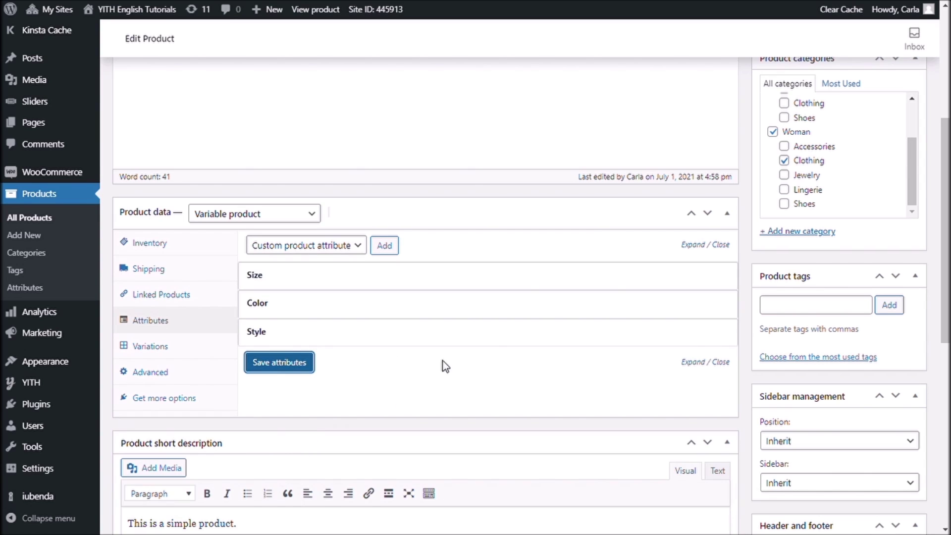
Add the Guess and Cotton tags to the top and update the product
left_click(820, 308)
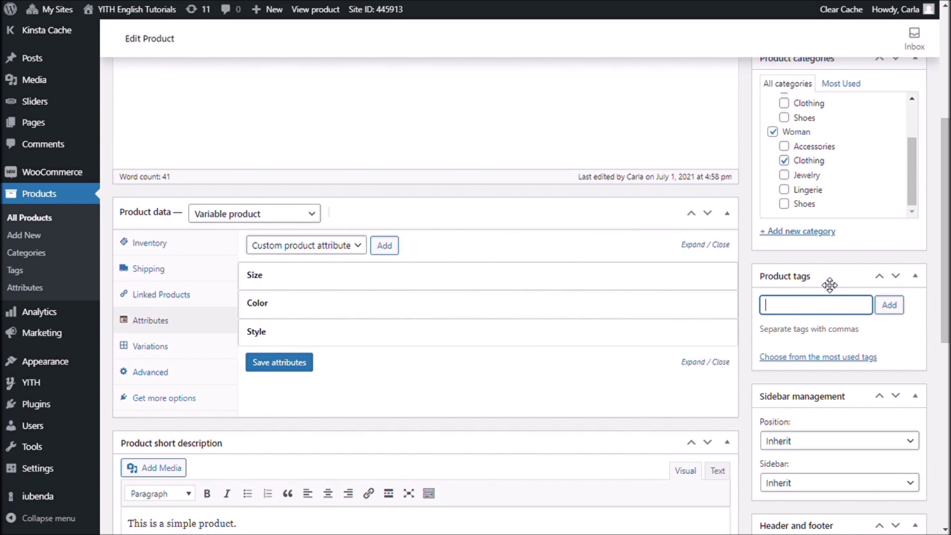
type("Gue")
left_click(791, 340)
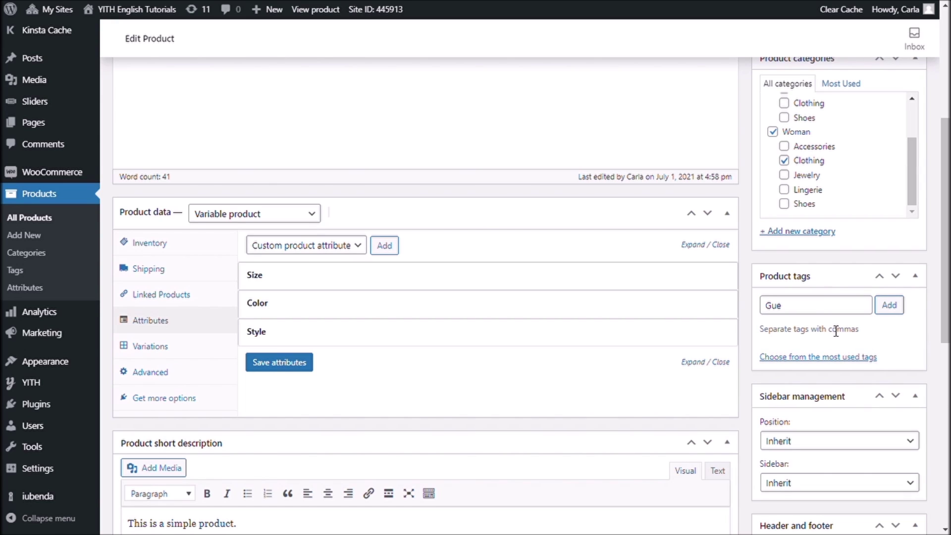
left_click(797, 310)
left_click(790, 324)
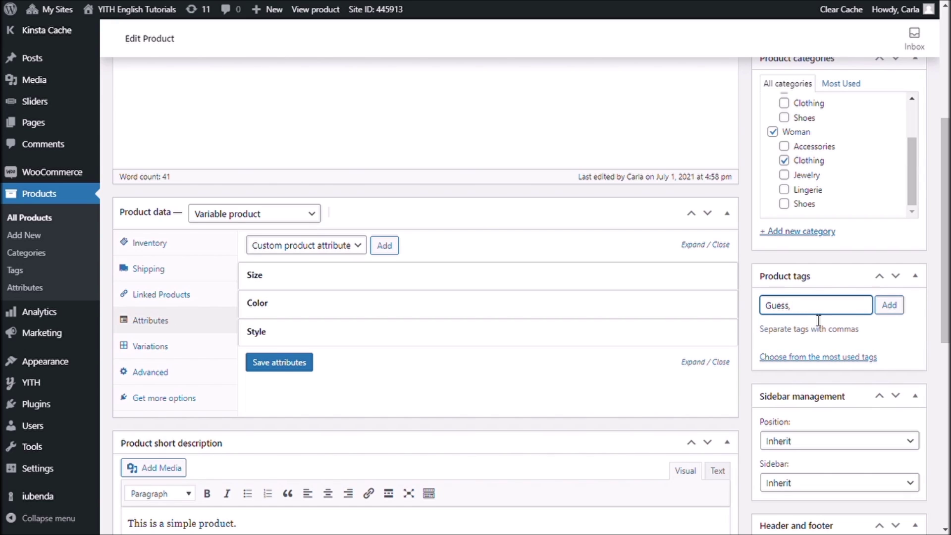
type("Cotton,")
left_click(890, 305)
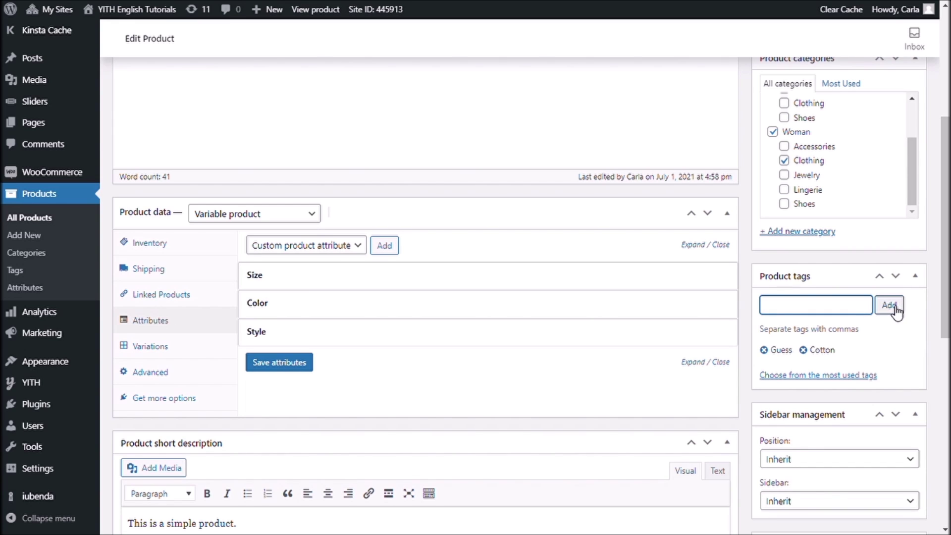
left_click_drag(939, 291, 931, 170)
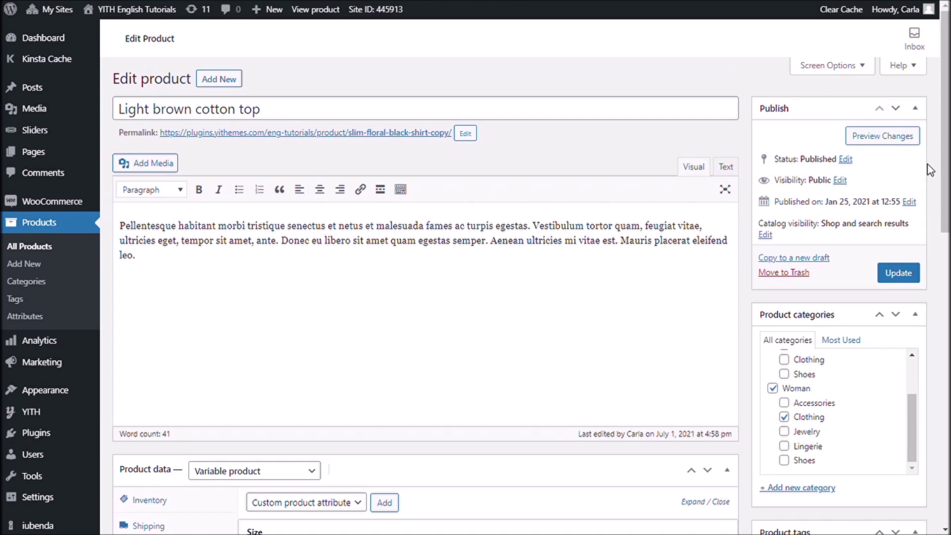
left_click(905, 273)
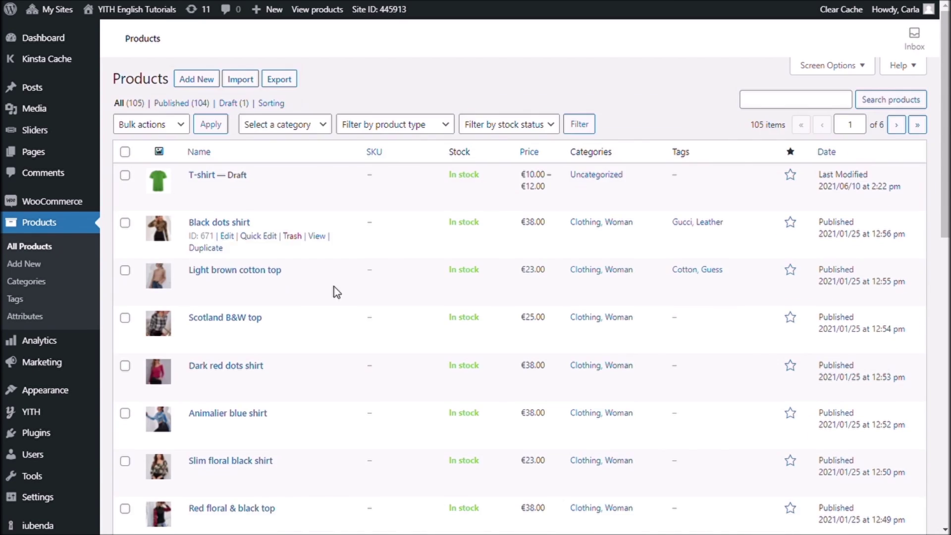
Set the Face print t-shirt's Style attribute to Casual and save its attributes
scroll(228, 317, "down", 4)
left_click(227, 314)
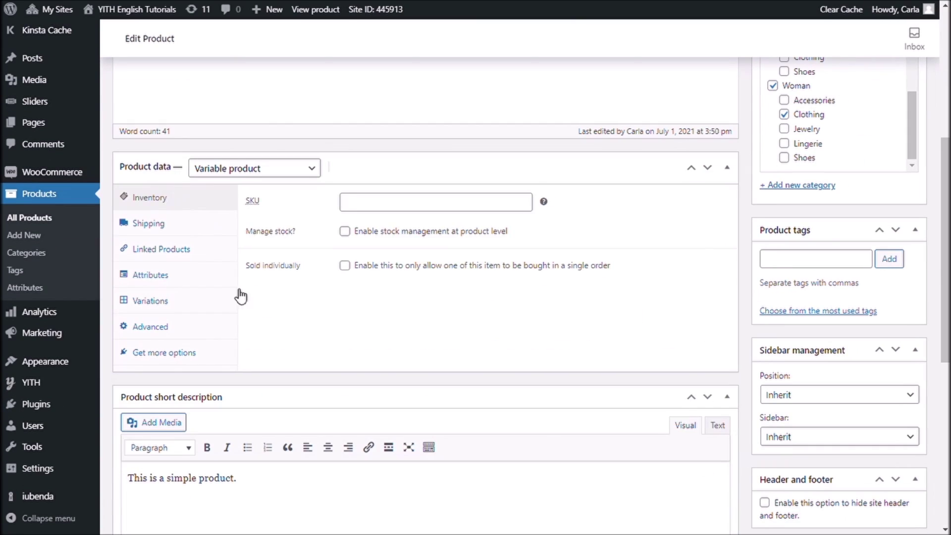
left_click(233, 278)
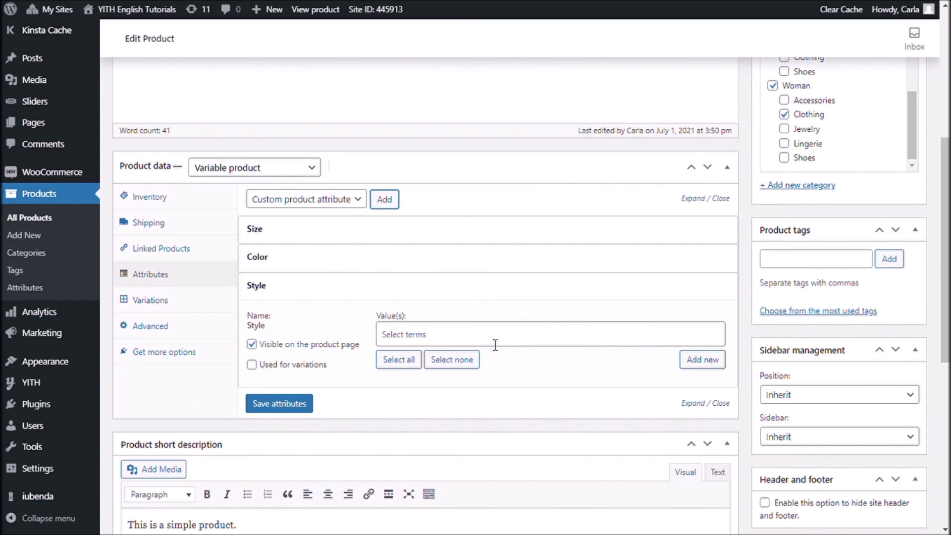
left_click(497, 339)
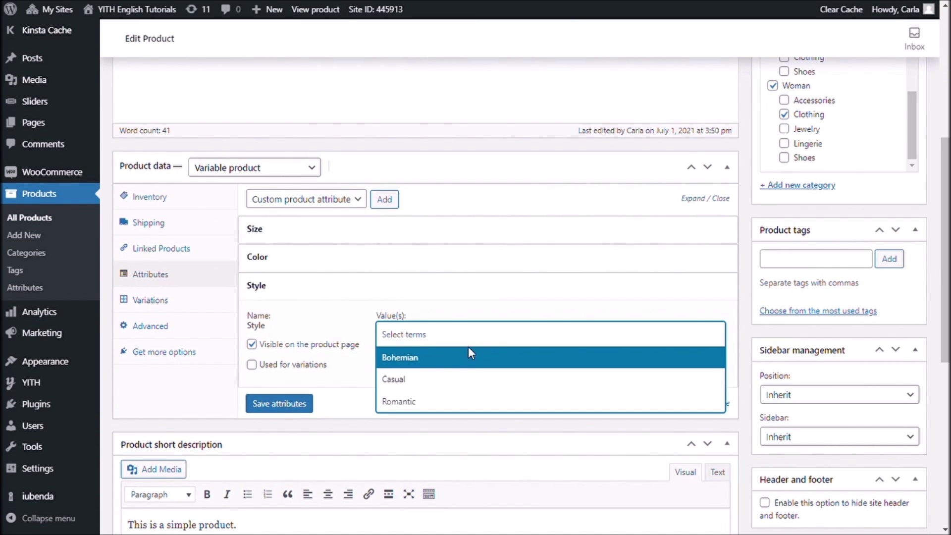
left_click(411, 379)
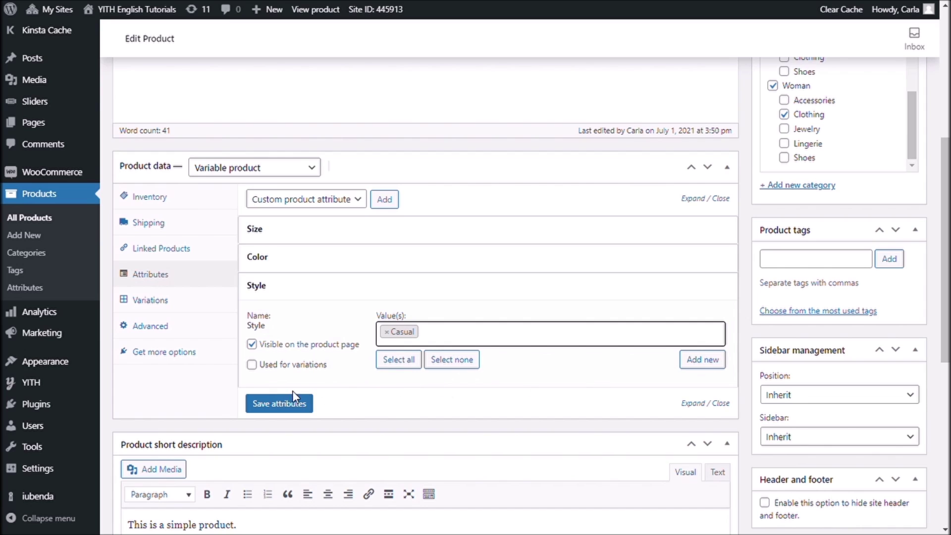
left_click(280, 403)
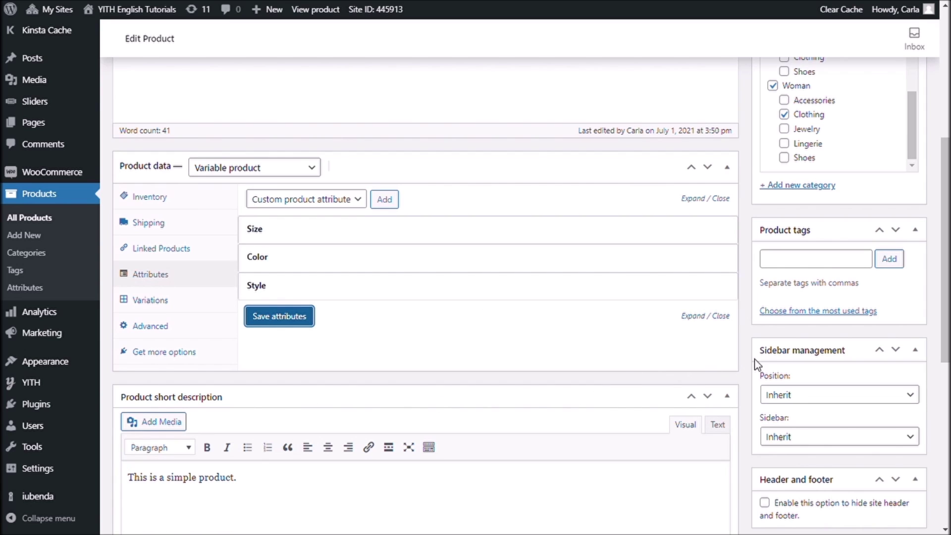
Add the Adidas and Cotton tags to the t-shirt and update the product
left_click(832, 267)
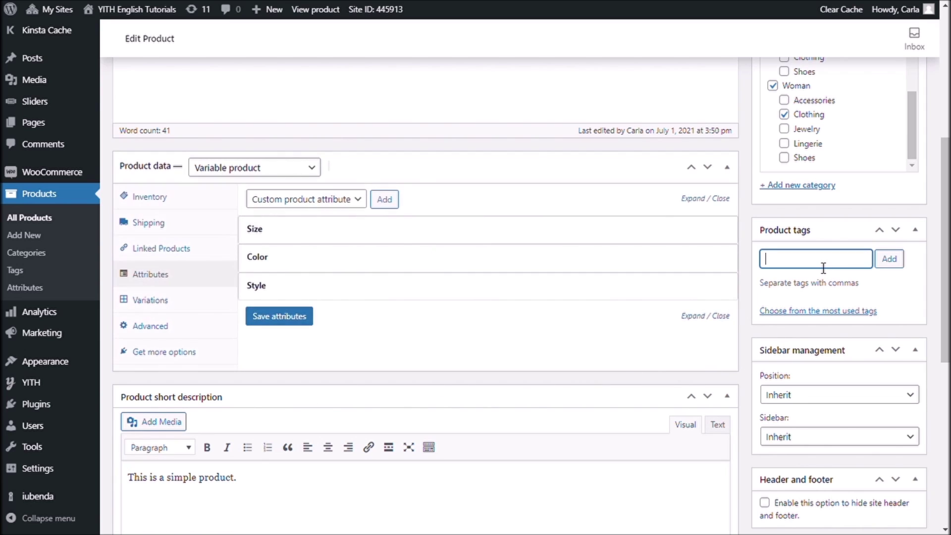
type("Adidas, Cotton")
left_click(843, 276)
left_click(890, 259)
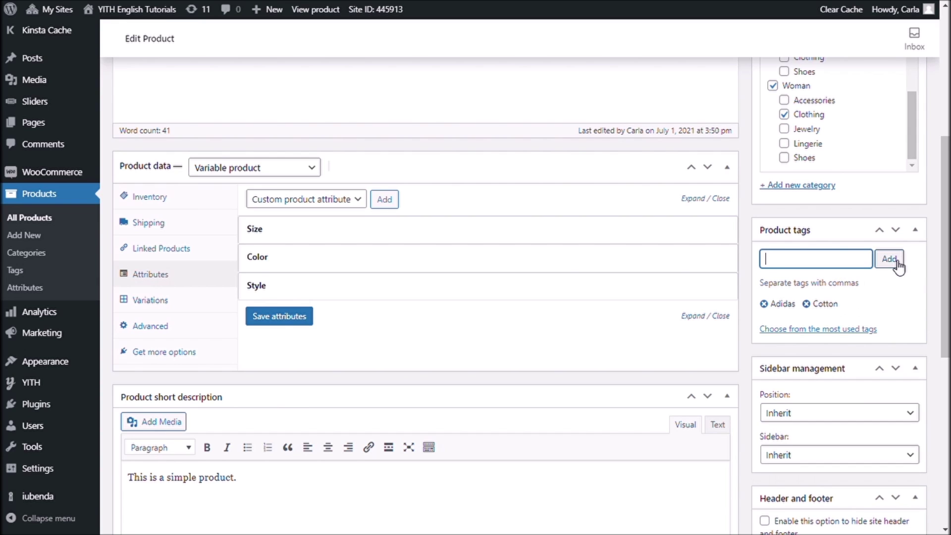
scroll(843, 247, "up", 6)
left_click(911, 277)
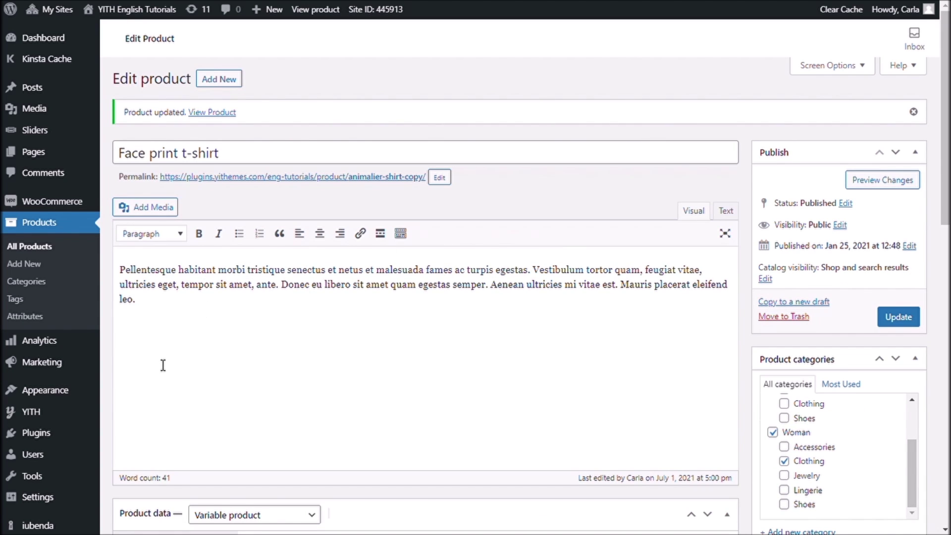
Create a YITH Ajax Product Filter preset named 'Women' with Default layout and add a first filter
scroll(163, 365, "down", 2)
mouse_move(42, 395)
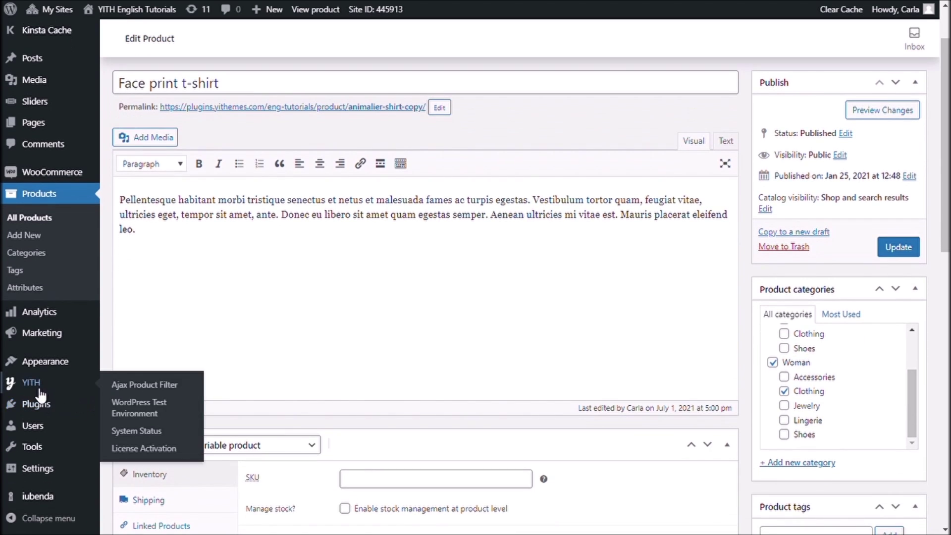
left_click(148, 390)
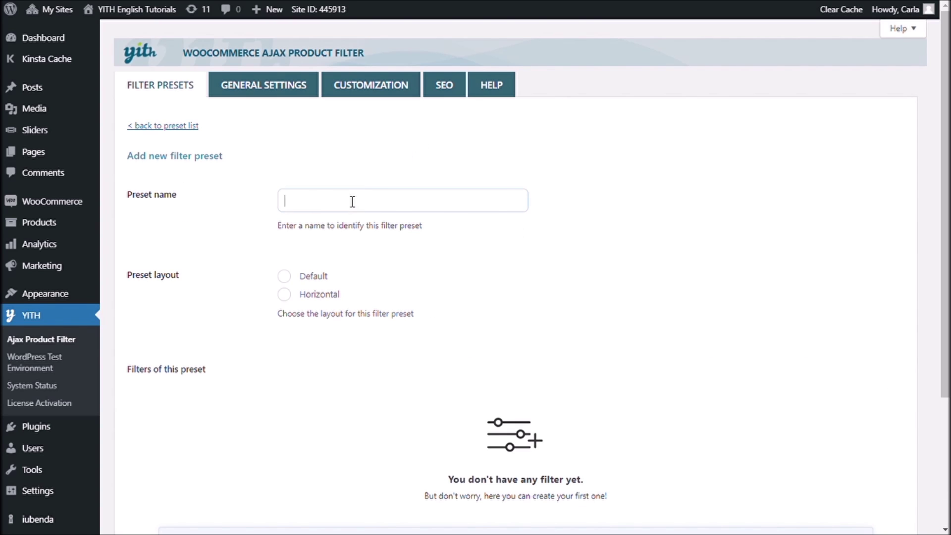
left_click(392, 200)
type("Women")
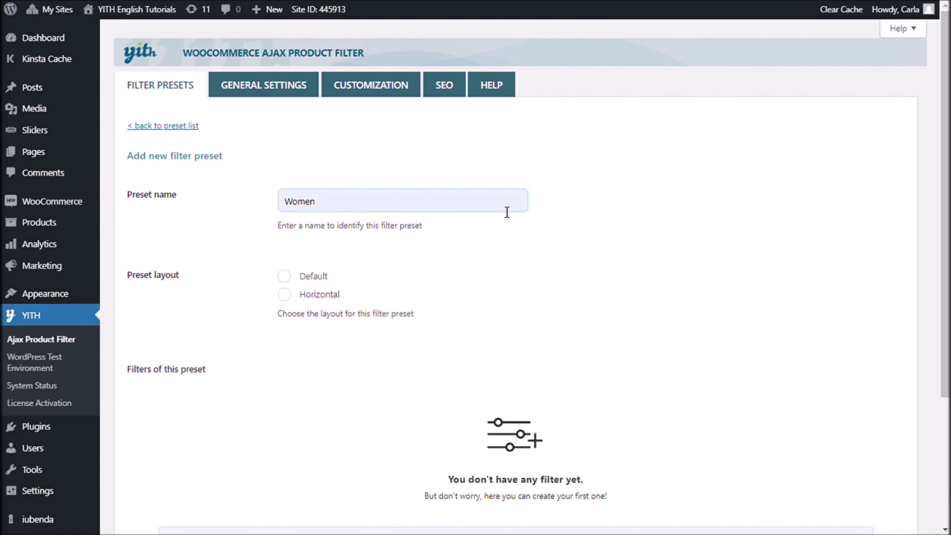
left_click(286, 277)
scroll(550, 276, "down", 4)
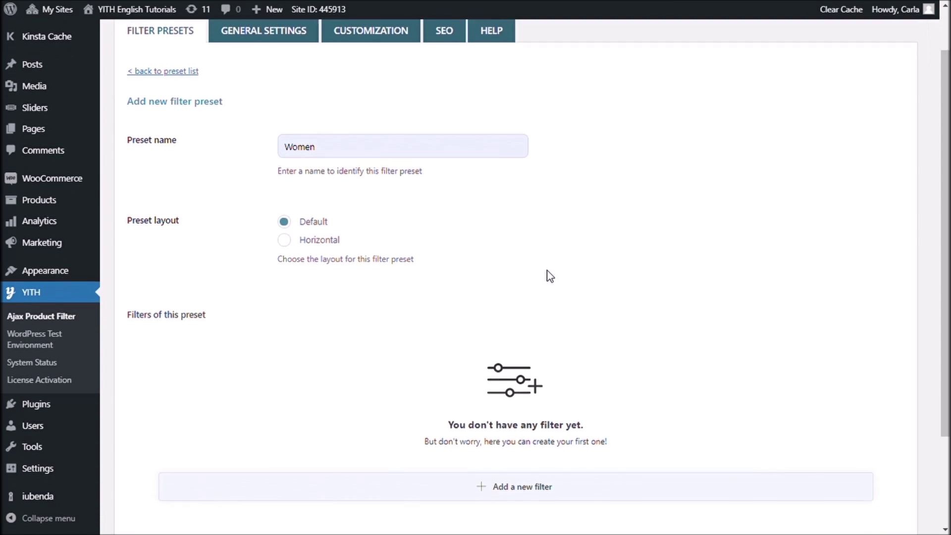
left_click(518, 369)
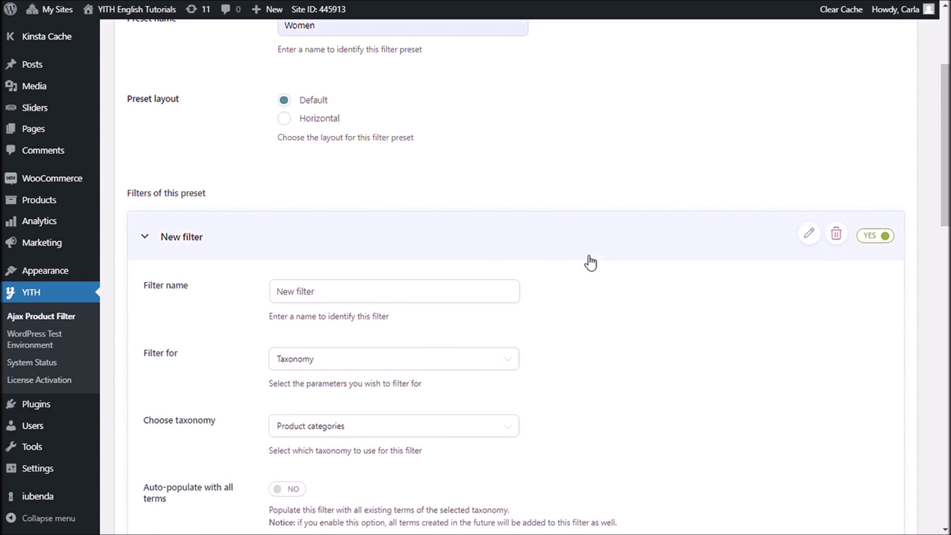
Name the new filter 'Style' and add all three Product Style taxonomy terms to it
scroll(589, 261, "down", 2)
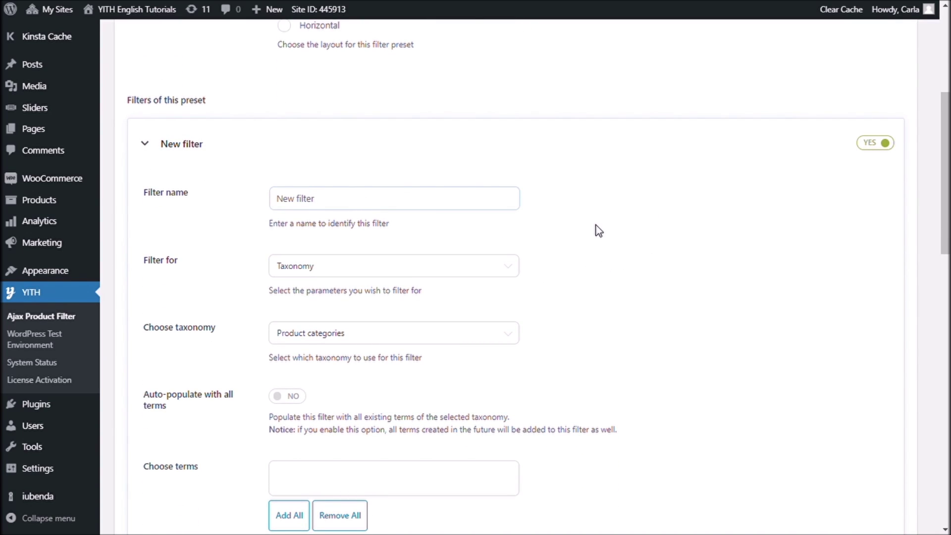
key("BackSpace")
key("BackSpace")
key("BackSpace")
key("BackSpace")
key("BackSpace")
key("BackSpace")
key("BackSpace")
key("BackSpace")
key("BackSpace")
key("BackSpace")
type("Style")
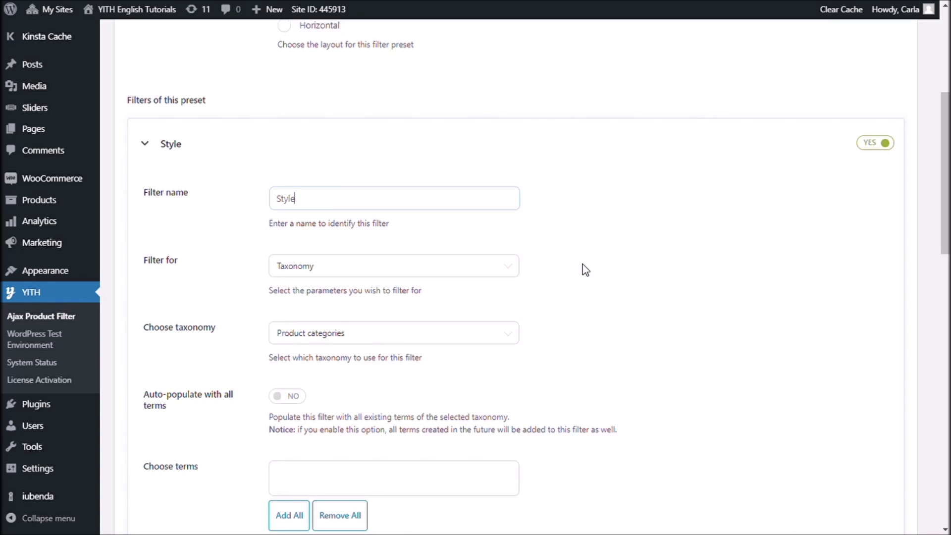
scroll(590, 269, "down", 2)
scroll(561, 230, "down", 1)
left_click(519, 200)
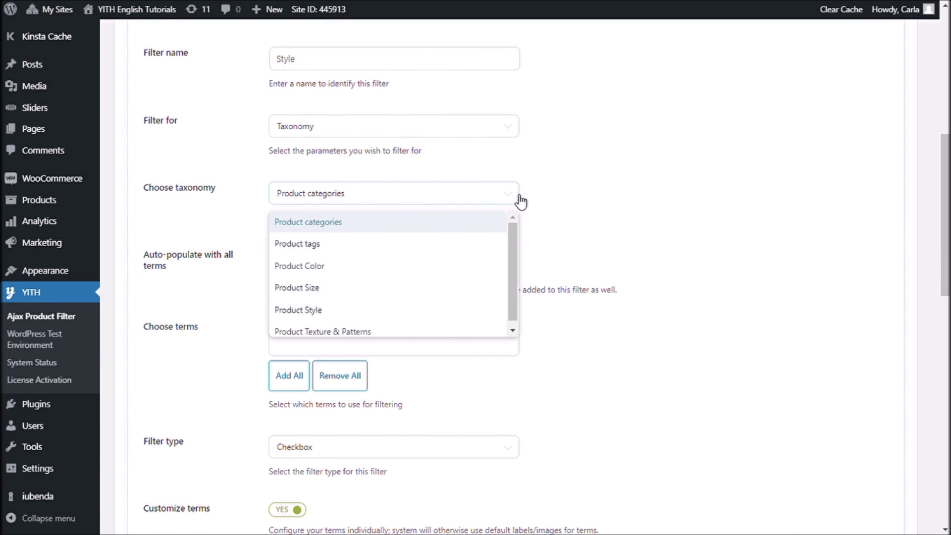
left_click(343, 310)
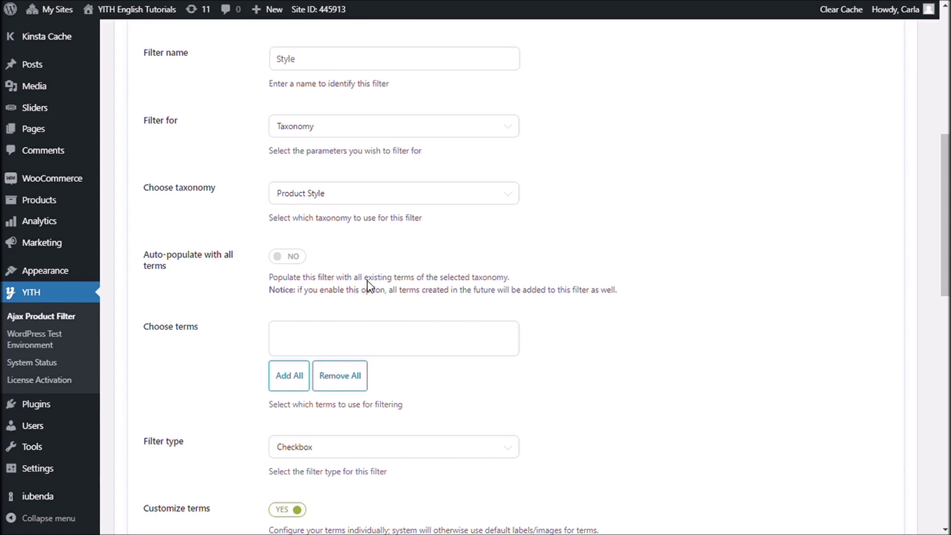
scroll(684, 223, "down", 3)
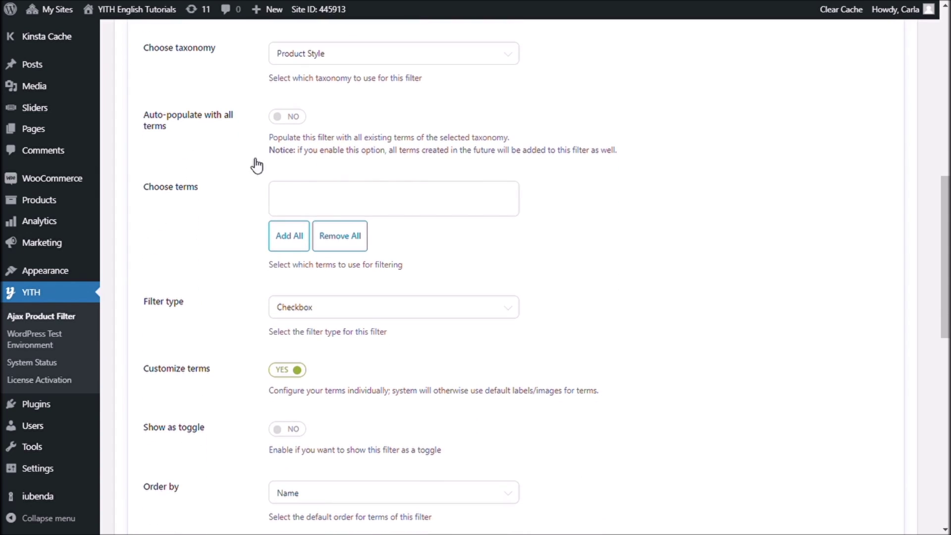
left_click(295, 246)
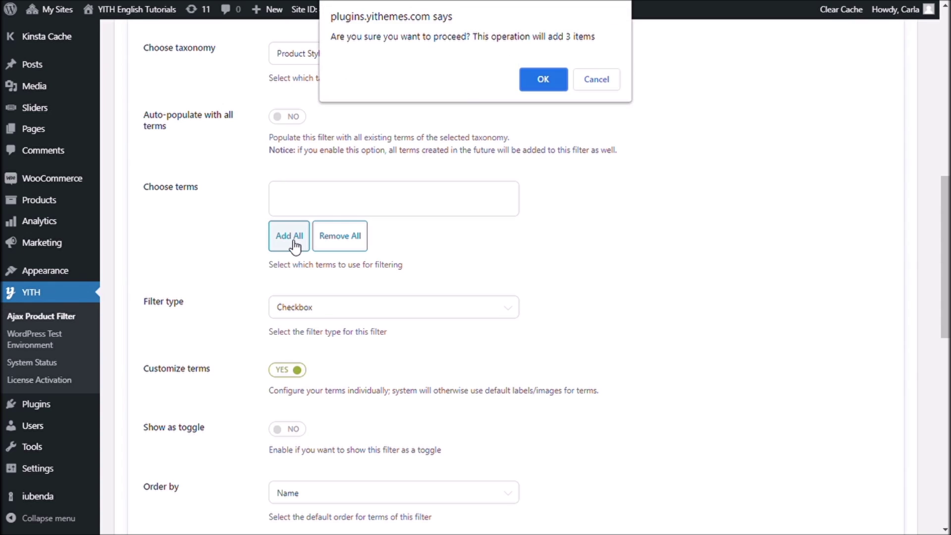
left_click(541, 83)
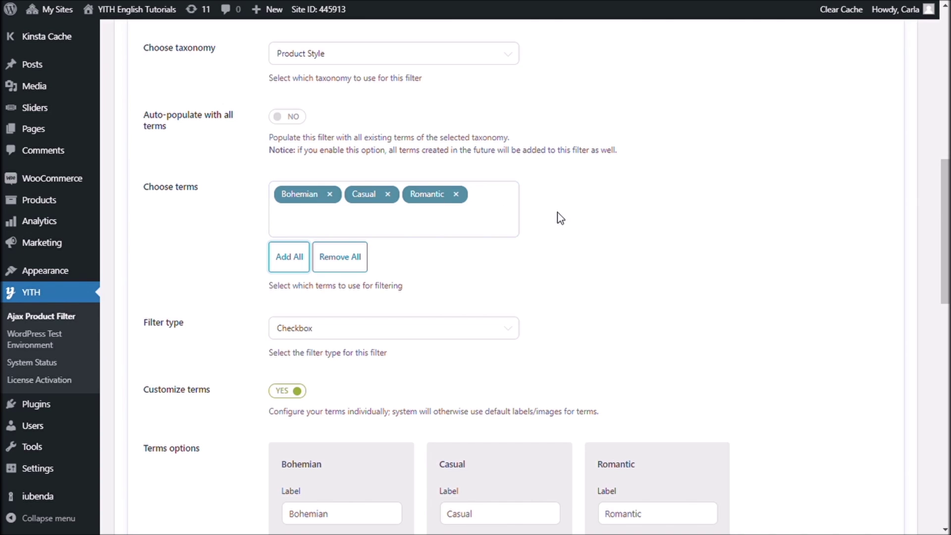
Enter tooltips 'Bohemian', 'Casual' and 'Romantic' for the three style terms and save the filter
scroll(565, 221, "down", 2)
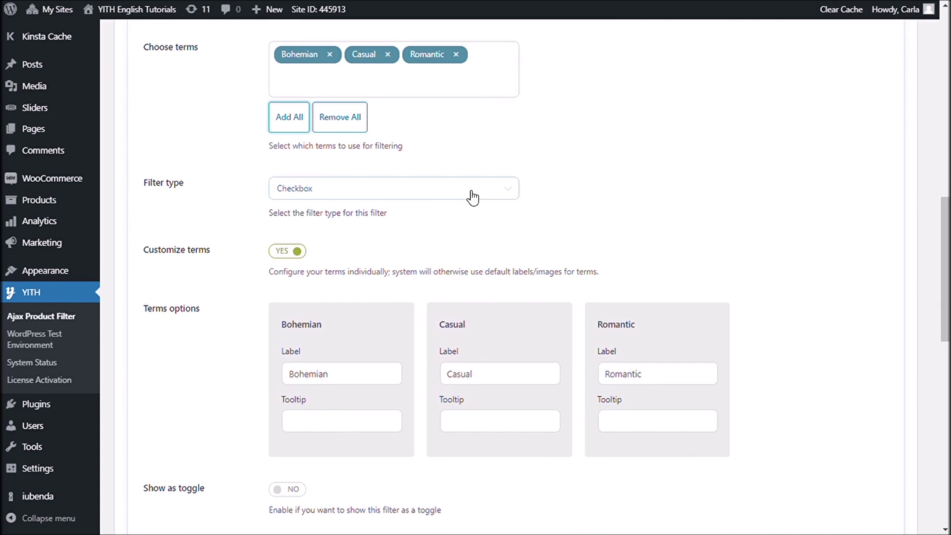
scroll(629, 200, "down", 2)
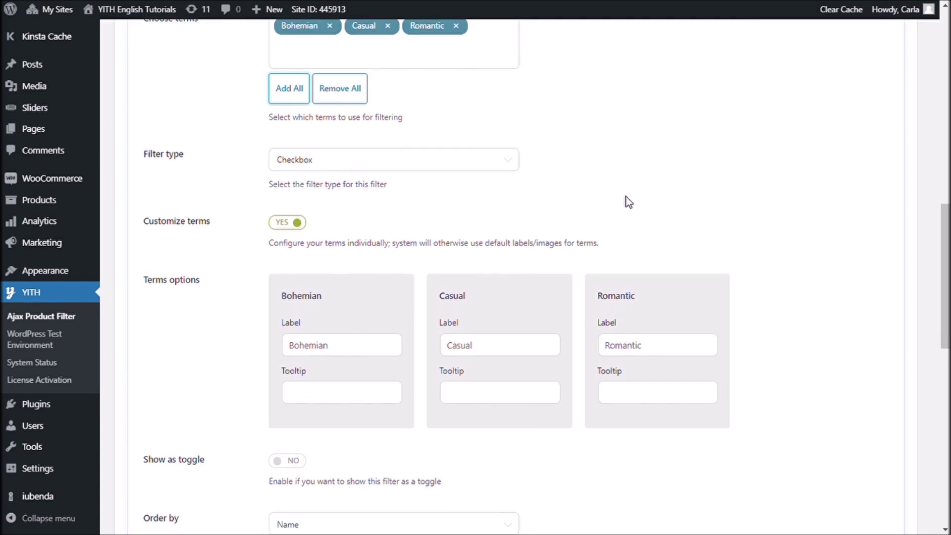
scroll(628, 200, "down", 1)
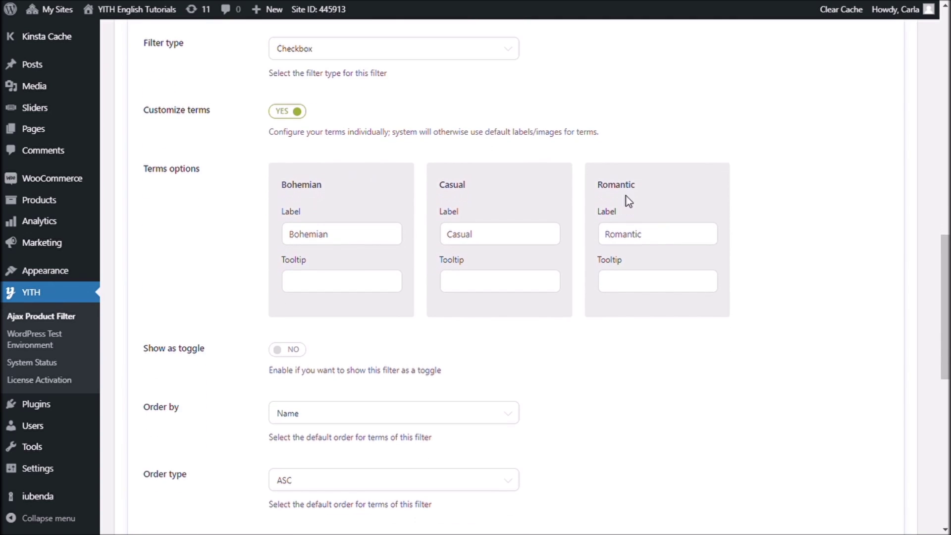
scroll(633, 192, "down", 1)
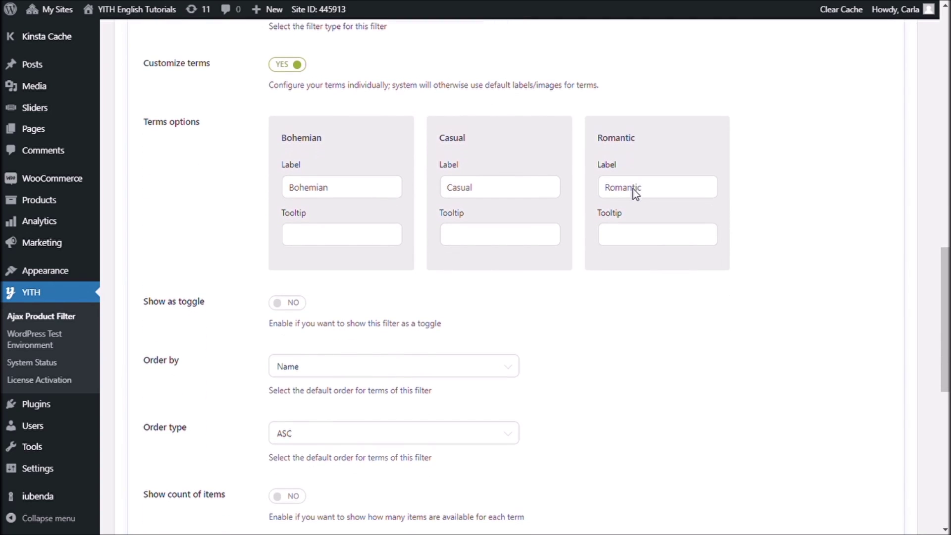
left_click(335, 240)
type("Bohemian")
key("Tab")
key("Tab")
type("Casual")
key("Tab")
key("Tab")
type("Romantic")
scroll(677, 312, "down", 10)
left_click(798, 371)
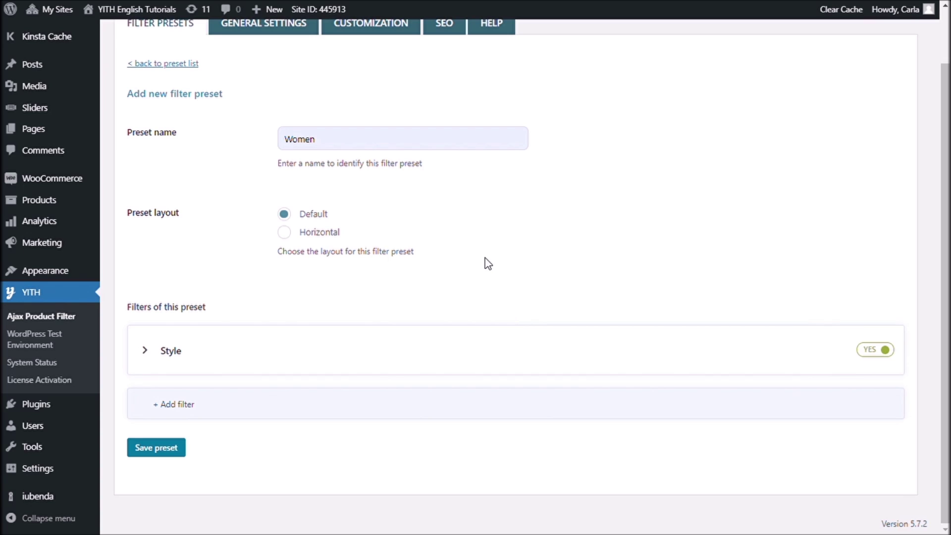
Add a new filter named 'Brands' based on the Product tags taxonomy
left_click(178, 409)
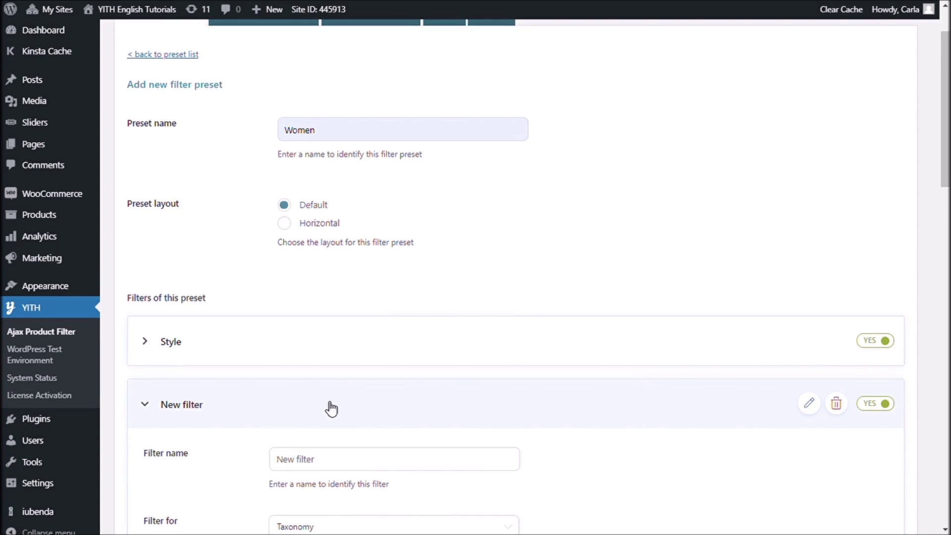
scroll(331, 410, "down", 5)
left_click_drag(367, 188, 248, 198)
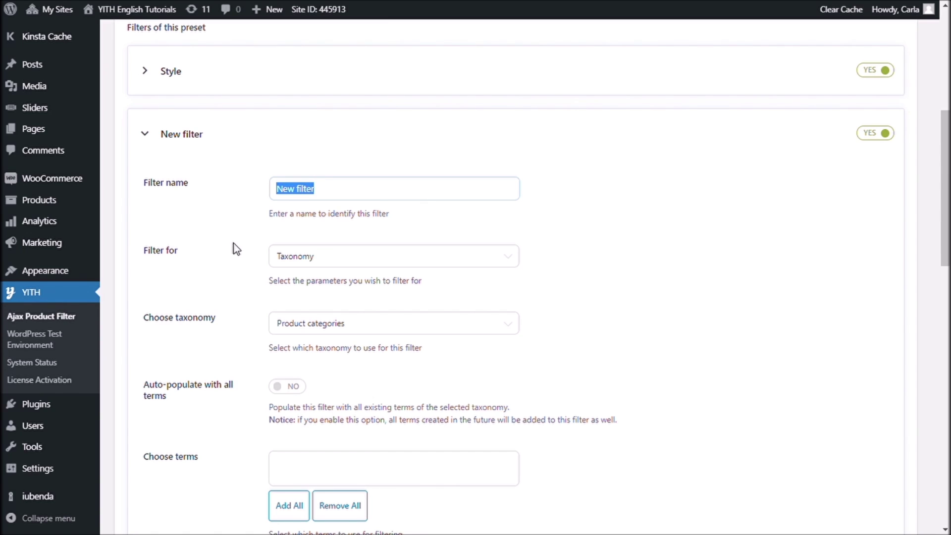
type("Brands")
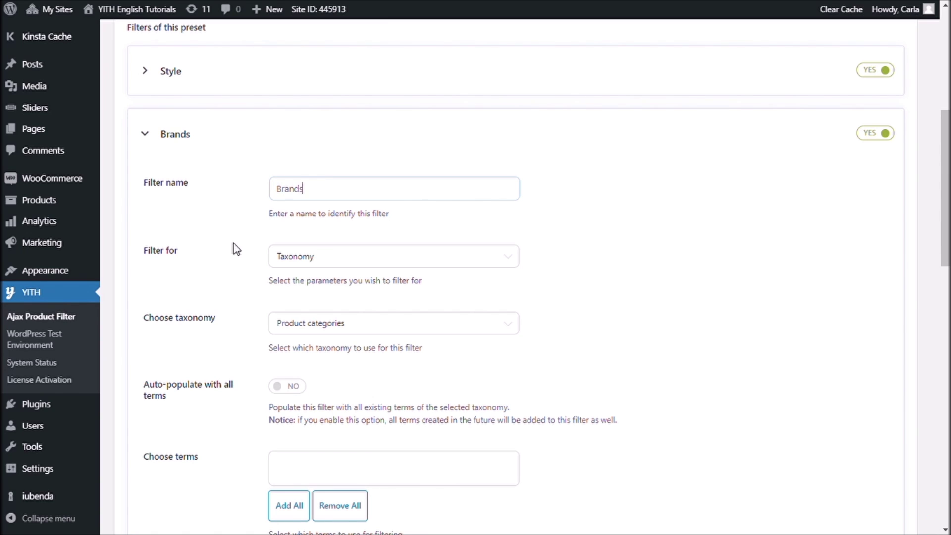
scroll(234, 243, "down", 1)
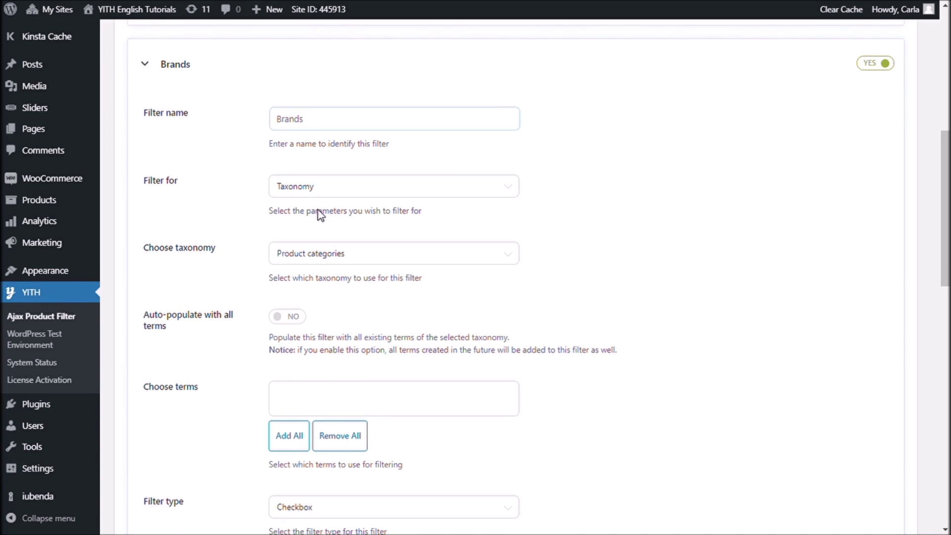
scroll(227, 208, "down", 2)
left_click(352, 140)
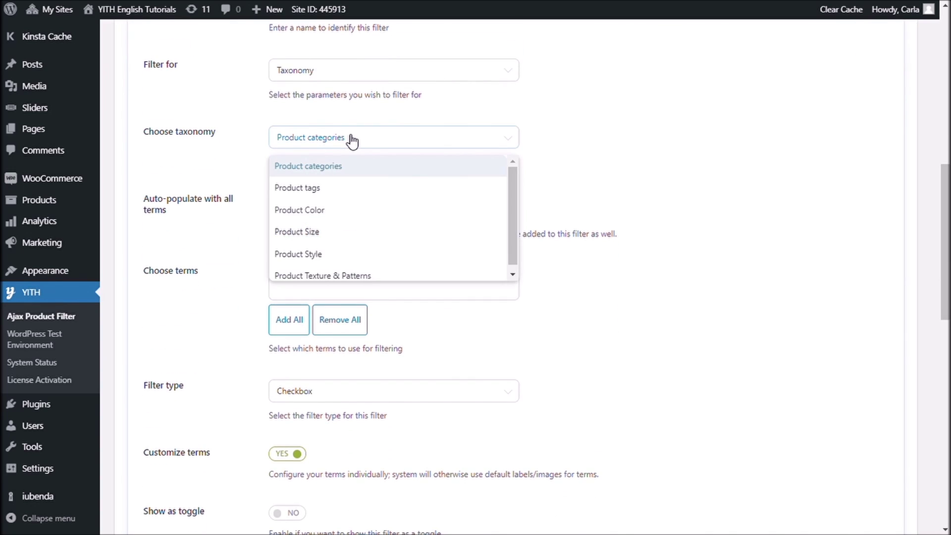
left_click(312, 191)
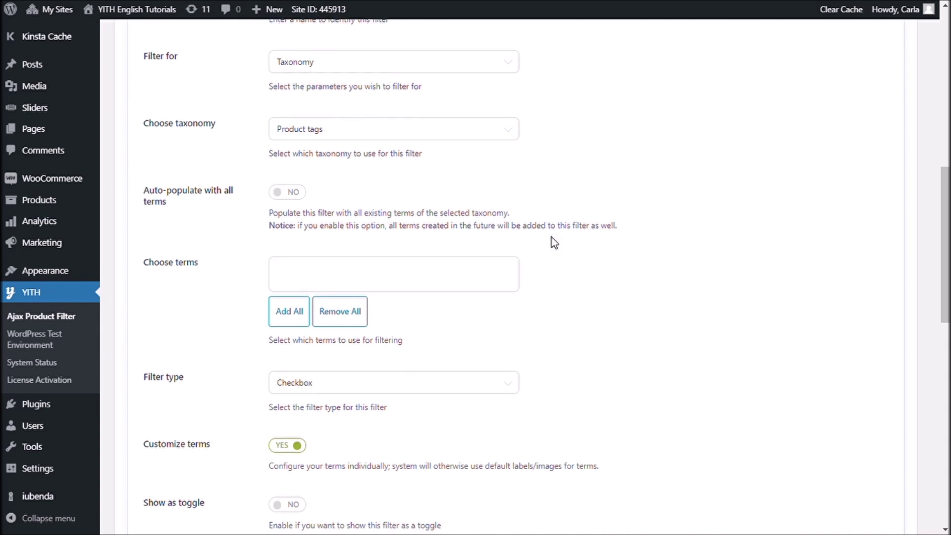
Include the Adidas, Gucci and Guess tags as the Brands filter's terms
scroll(429, 231, "down", 2)
left_click(392, 188)
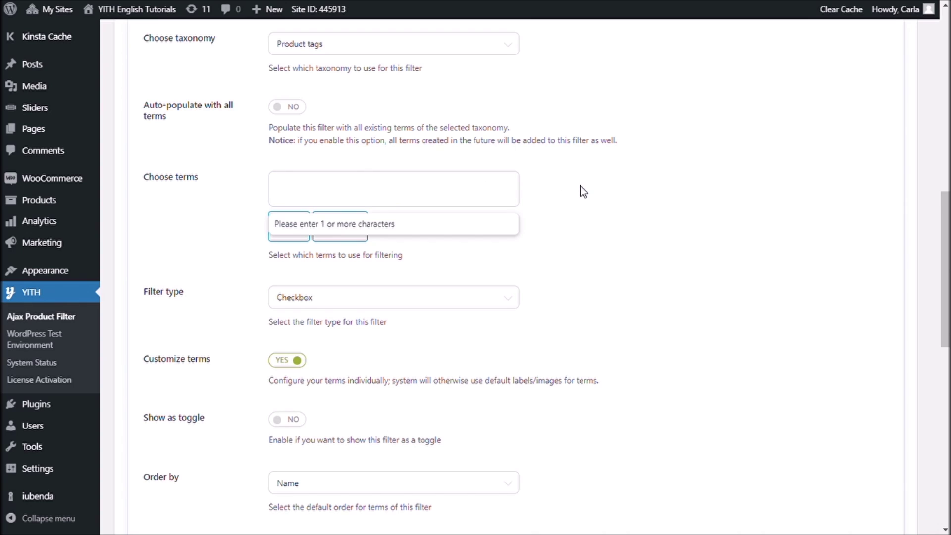
type("Adidas")
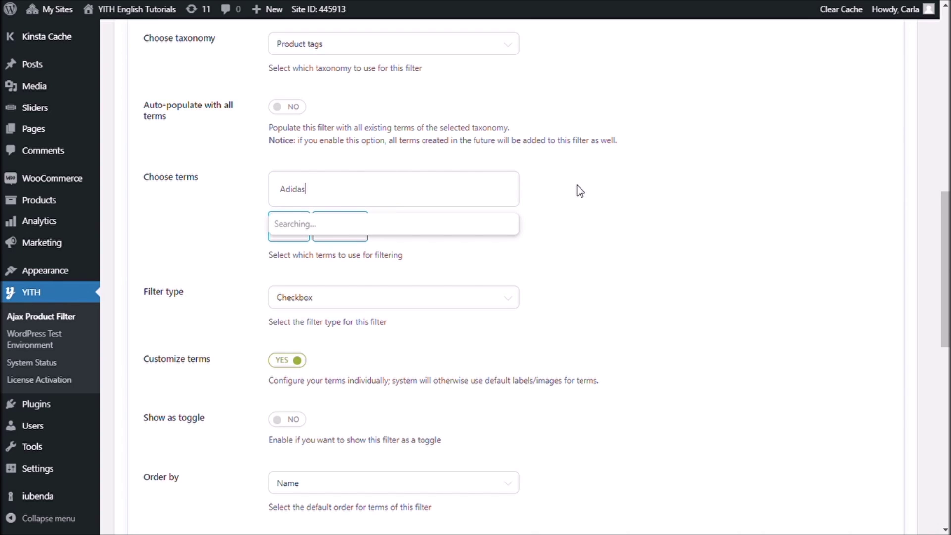
left_click(411, 223)
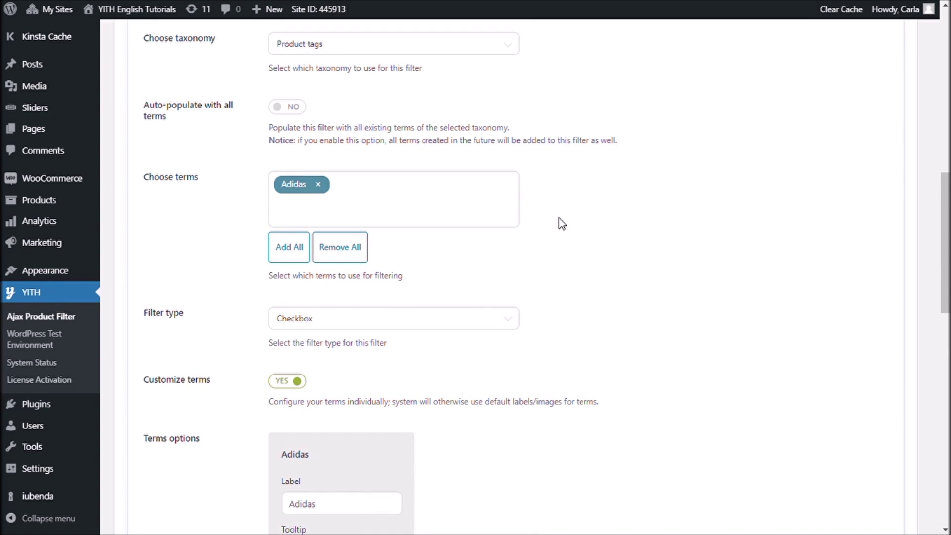
type("Gucci")
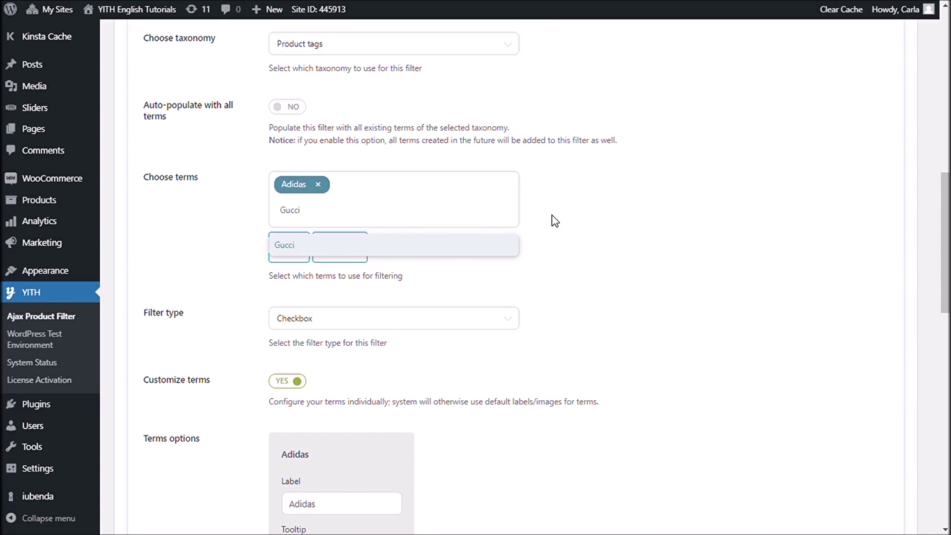
left_click(435, 246)
type("Guess")
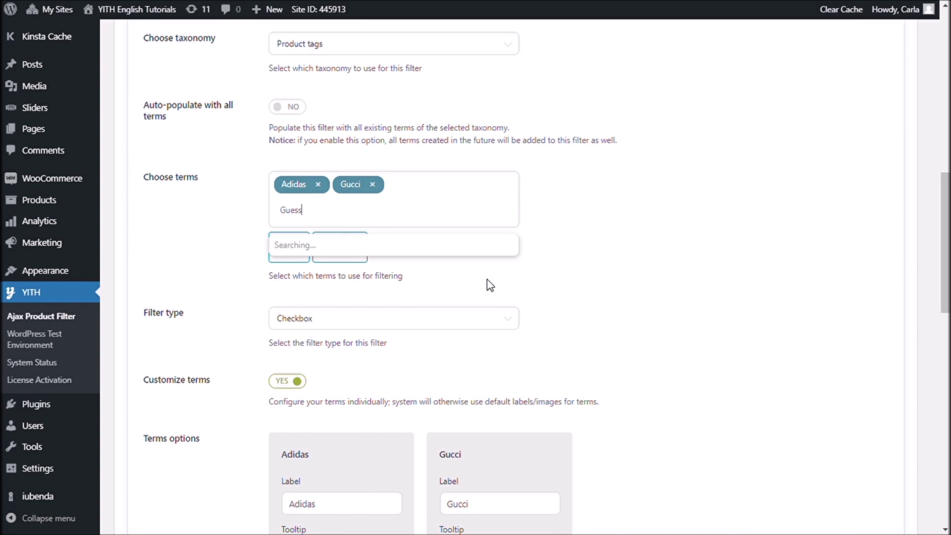
left_click(468, 252)
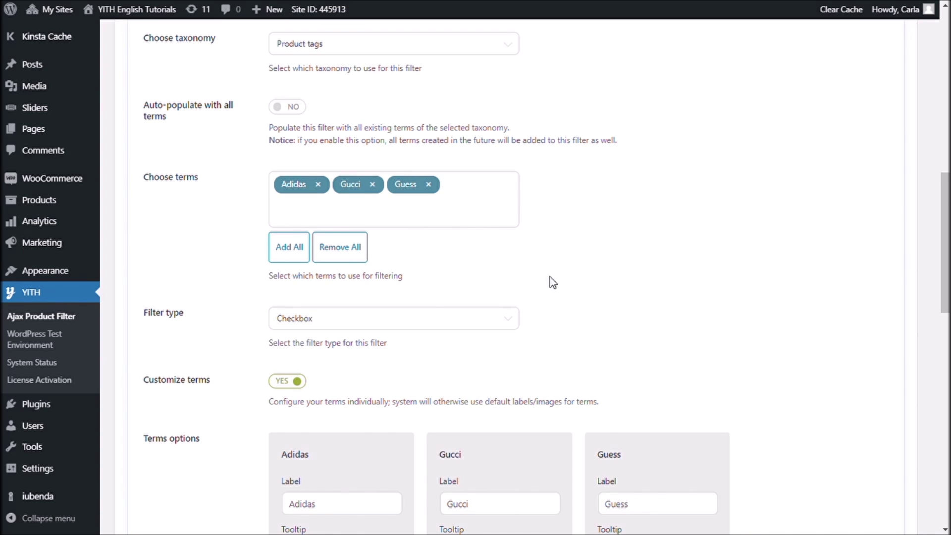
Set the Brands filter type to Radio and save the filter
left_click(507, 322)
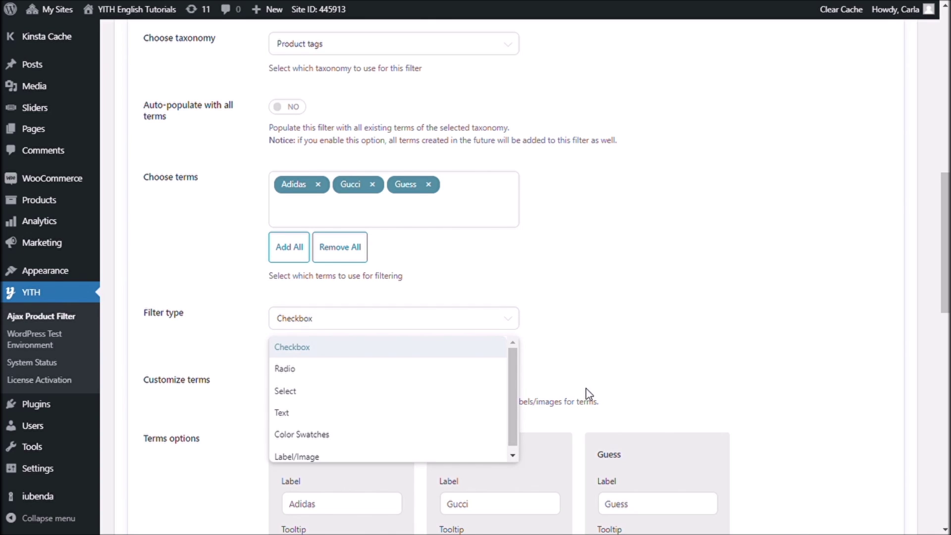
left_click(456, 384)
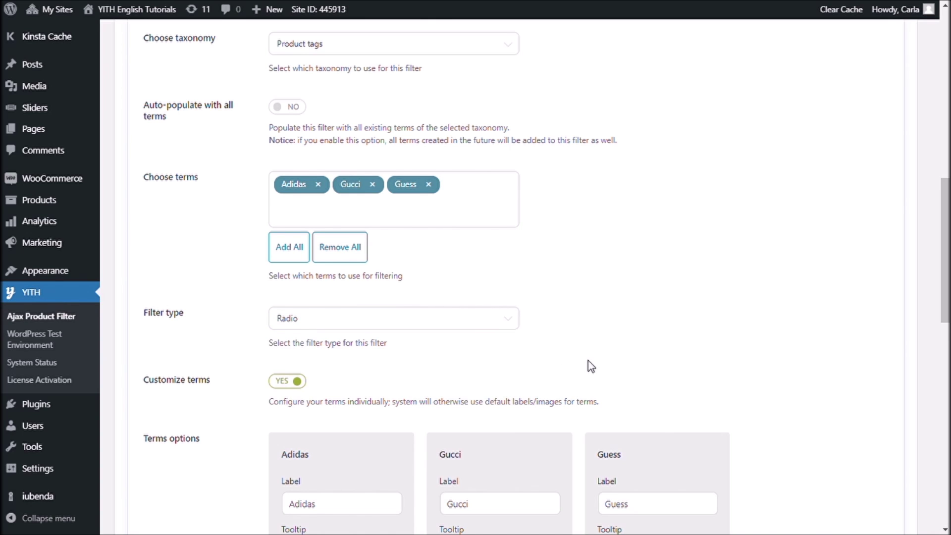
scroll(591, 366, "down", 6)
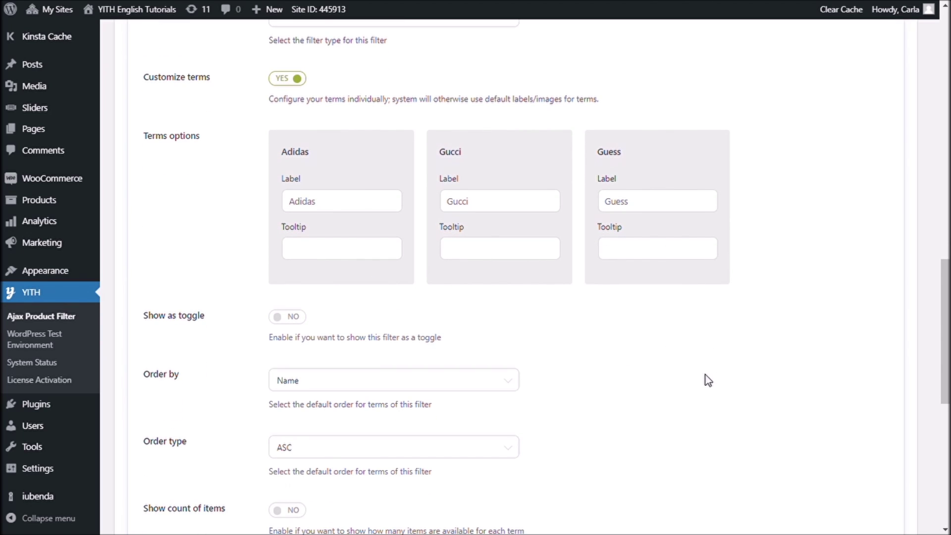
scroll(707, 379, "down", 8)
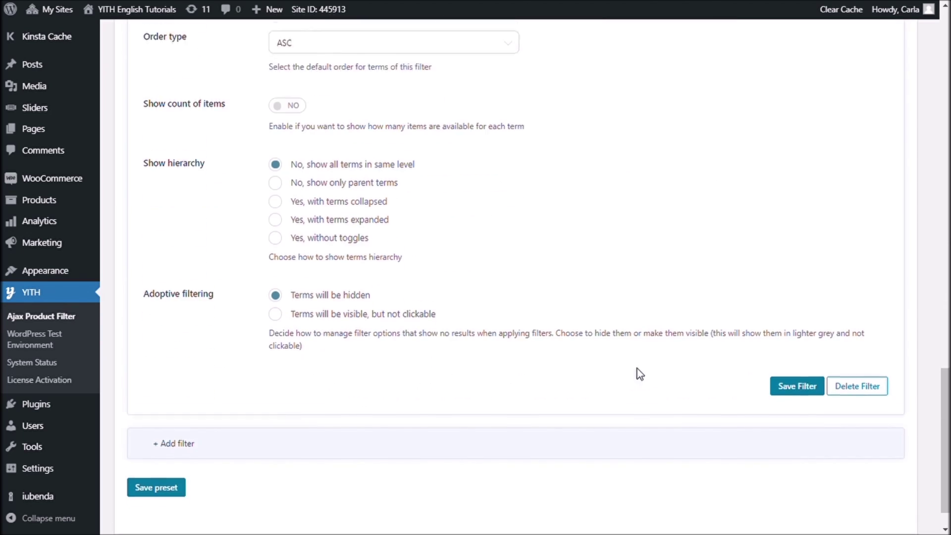
left_click(797, 386)
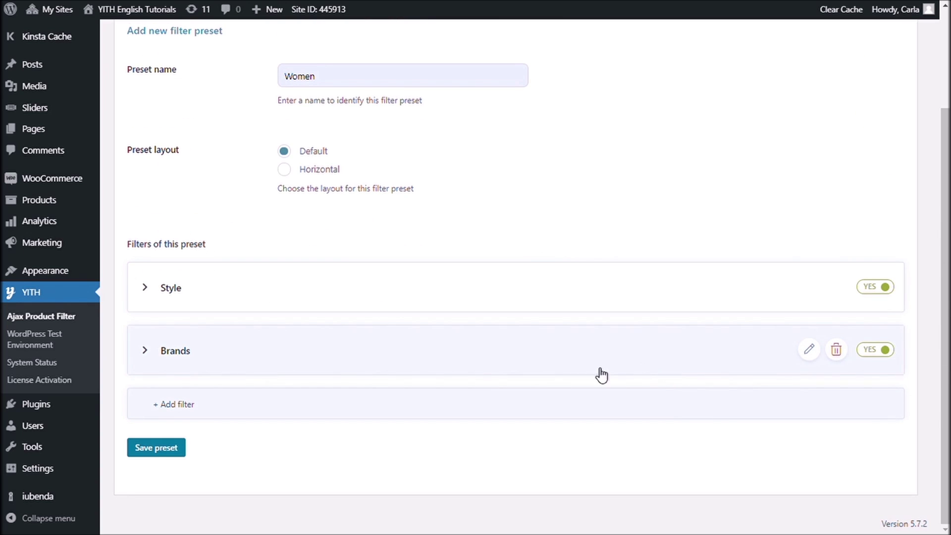
Add a new filter named 'Materials' based on Product tags, including all six tags
left_click(248, 408)
scroll(577, 414, "down", 1)
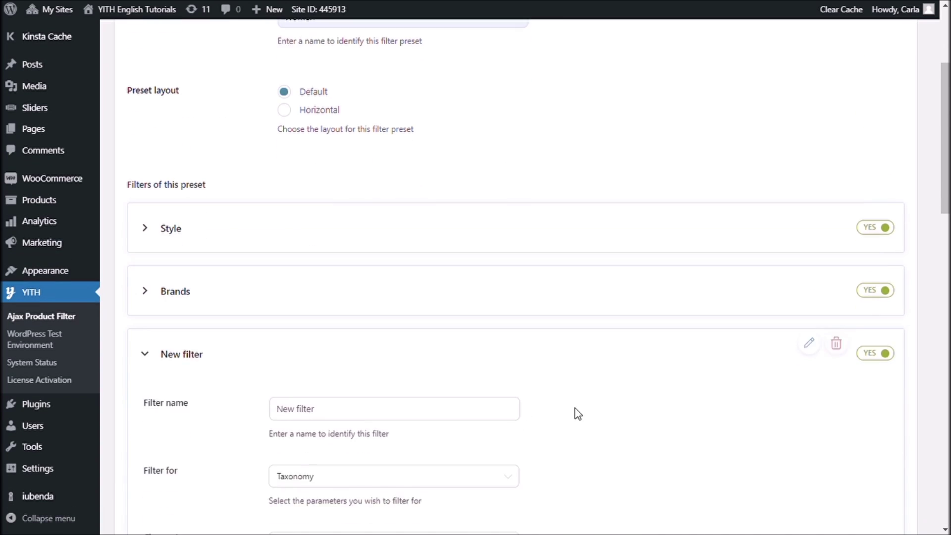
scroll(577, 414, "down", 4)
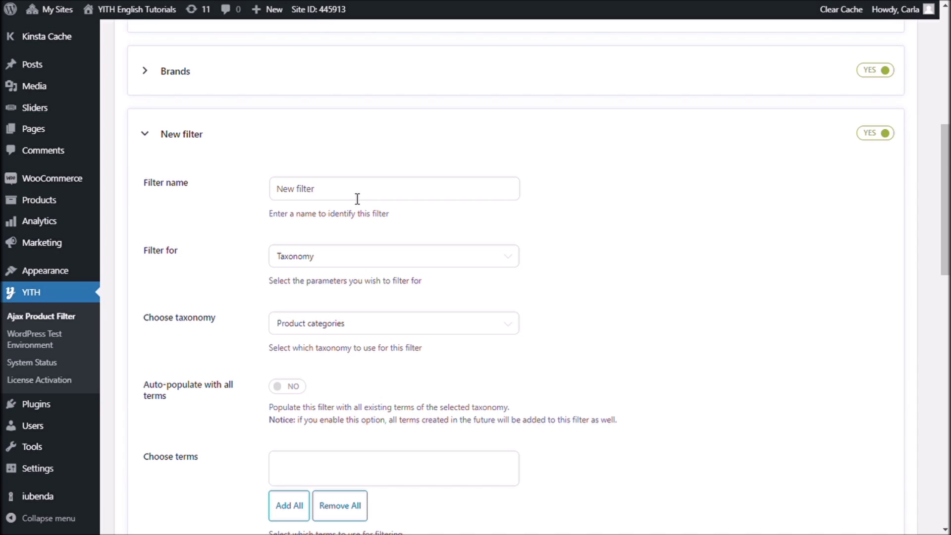
left_click_drag(357, 199, 214, 195)
type("Materials")
left_click(319, 324)
left_click(316, 379)
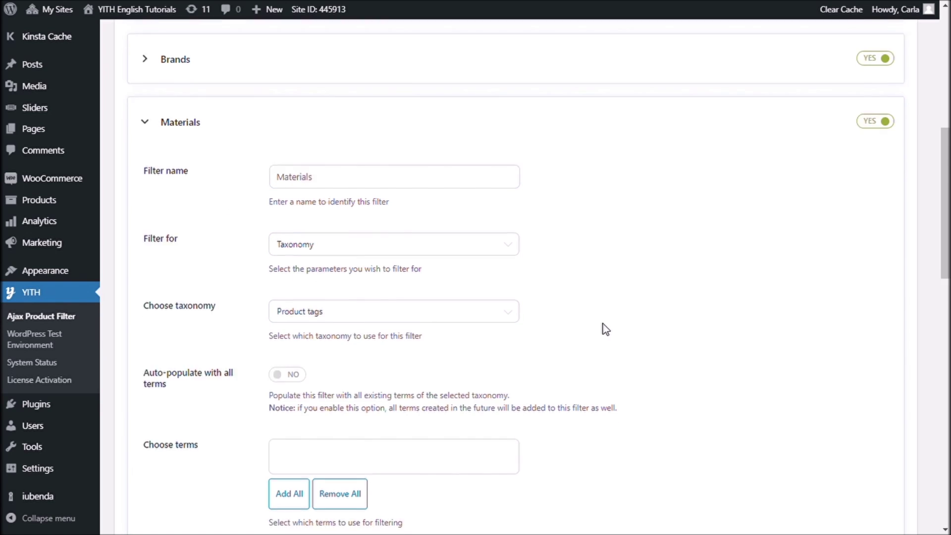
scroll(606, 329, "down", 5)
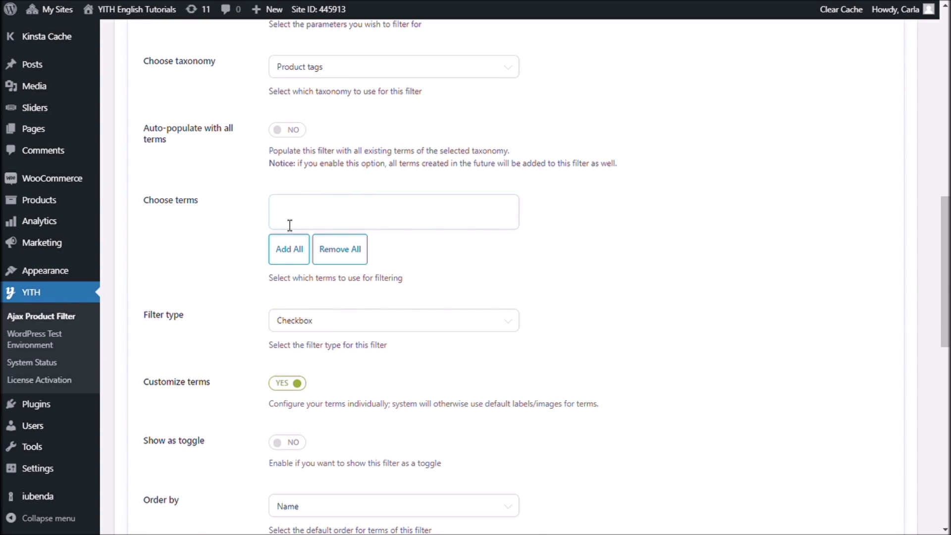
left_click(291, 255)
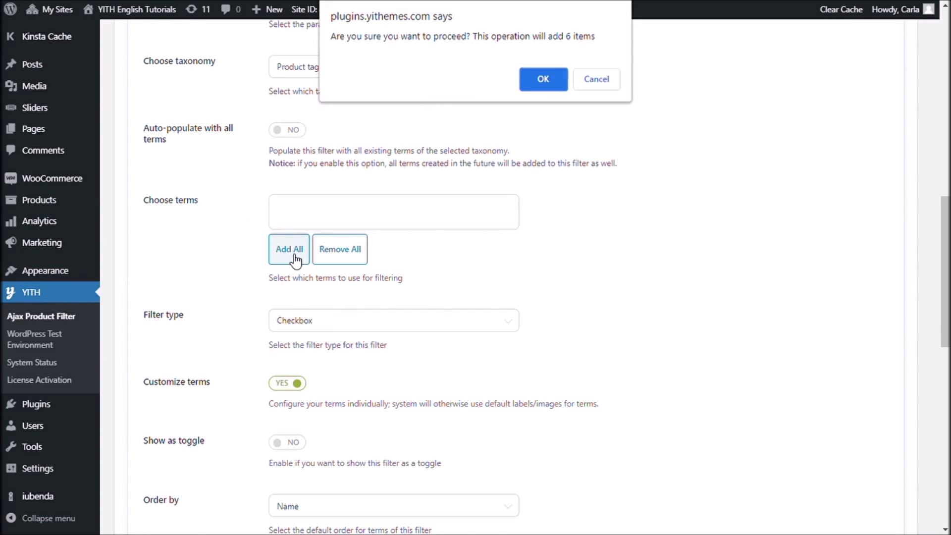
left_click(549, 84)
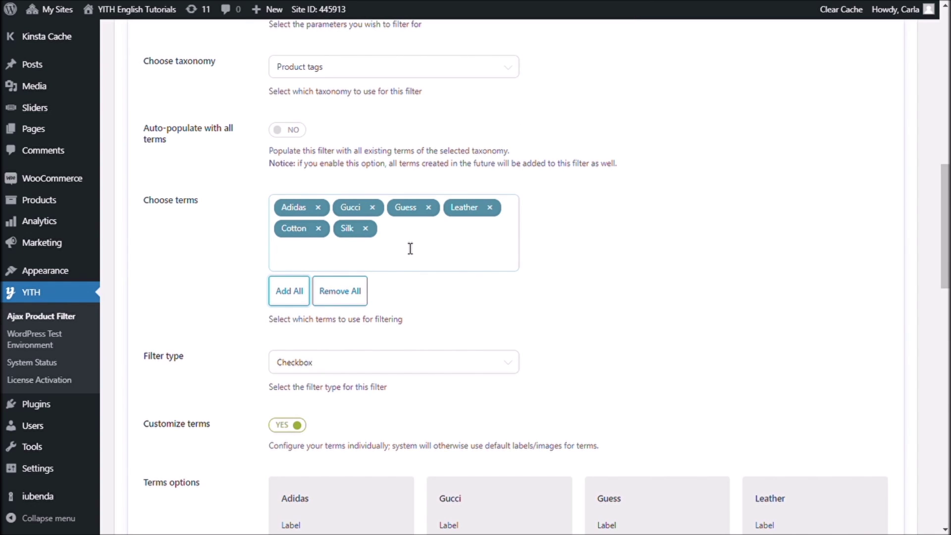
Remove Adidas, Gucci and Guess, leaving Leather, Cotton and Silk as Materials terms
left_click(319, 208)
left_click(314, 207)
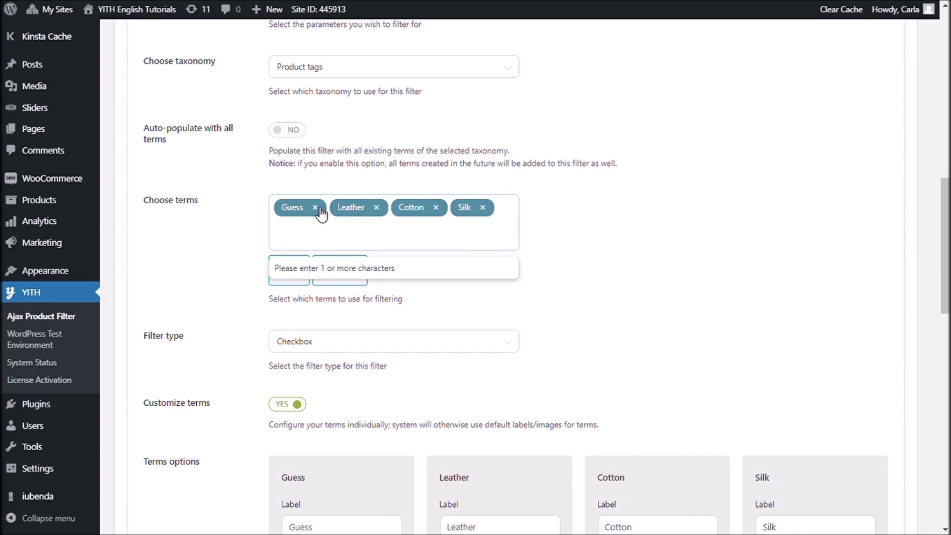
left_click(315, 207)
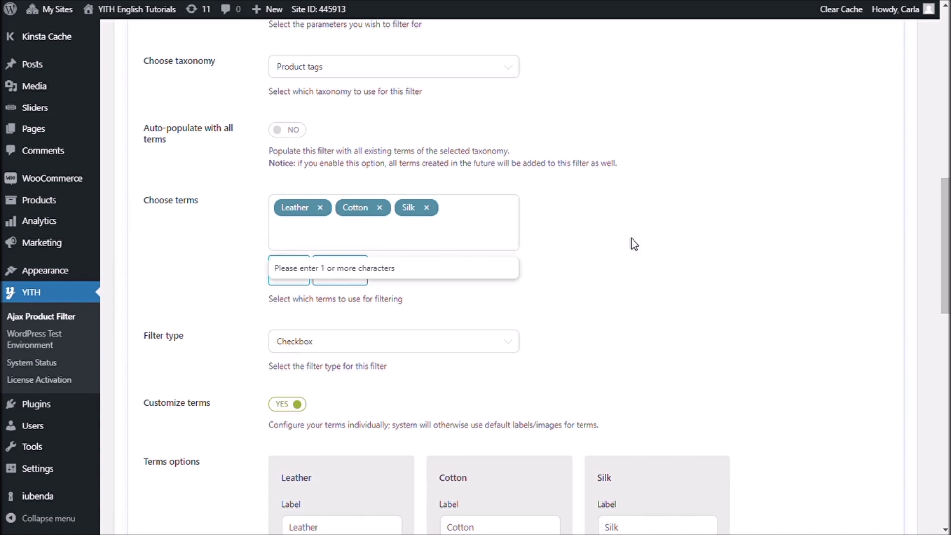
scroll(659, 240, "down", 3)
Set the Materials filter type to Select, save the filter, and save the Women preset
left_click(500, 231)
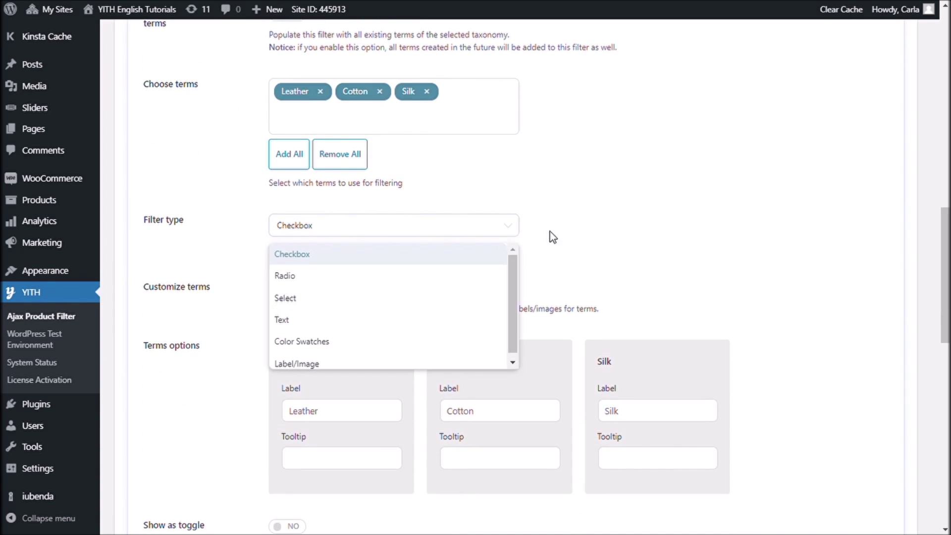
scroll(526, 280, "down", 1)
left_click(426, 274)
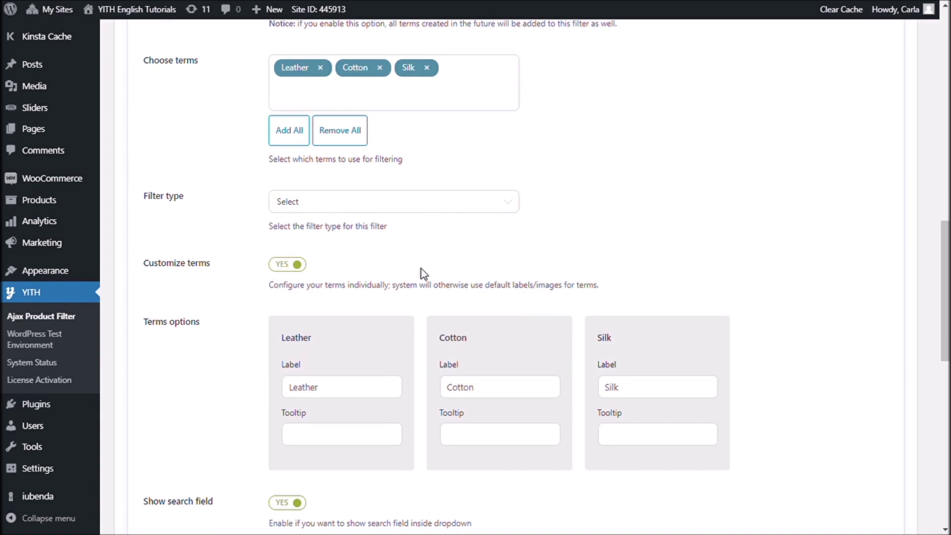
scroll(627, 232, "down", 6)
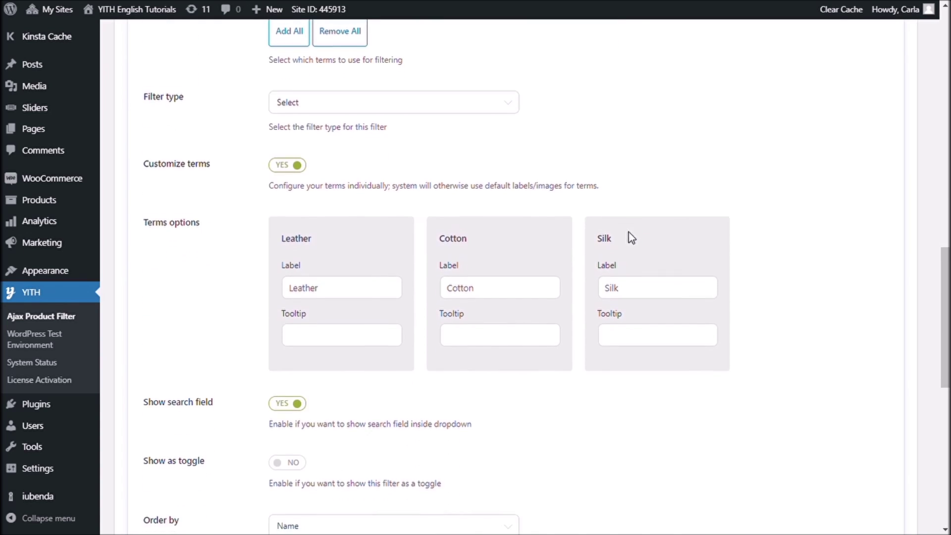
scroll(637, 248, "down", 5)
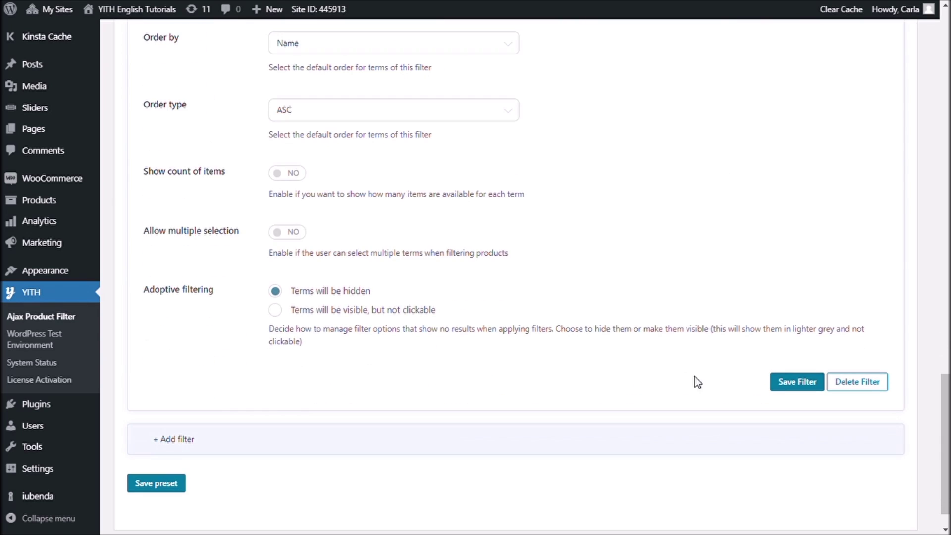
left_click(790, 382)
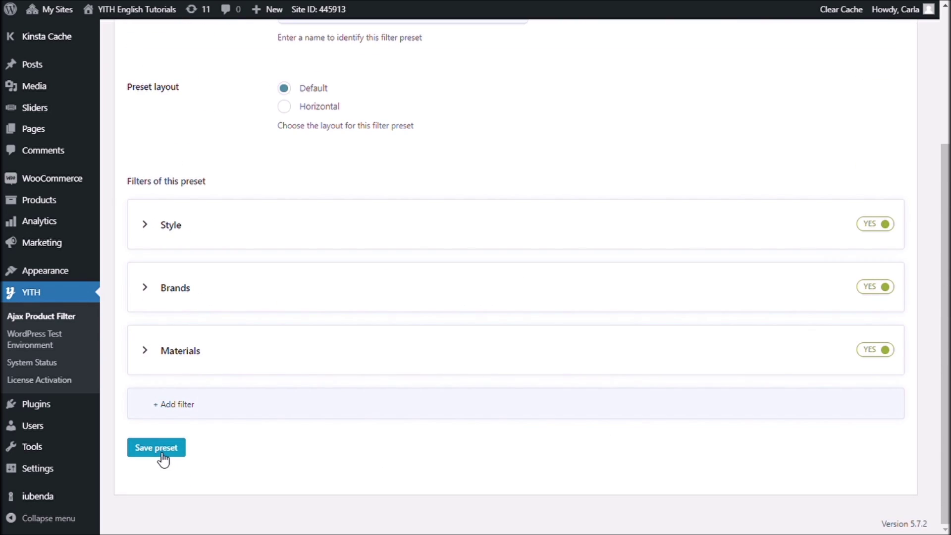
left_click(159, 460)
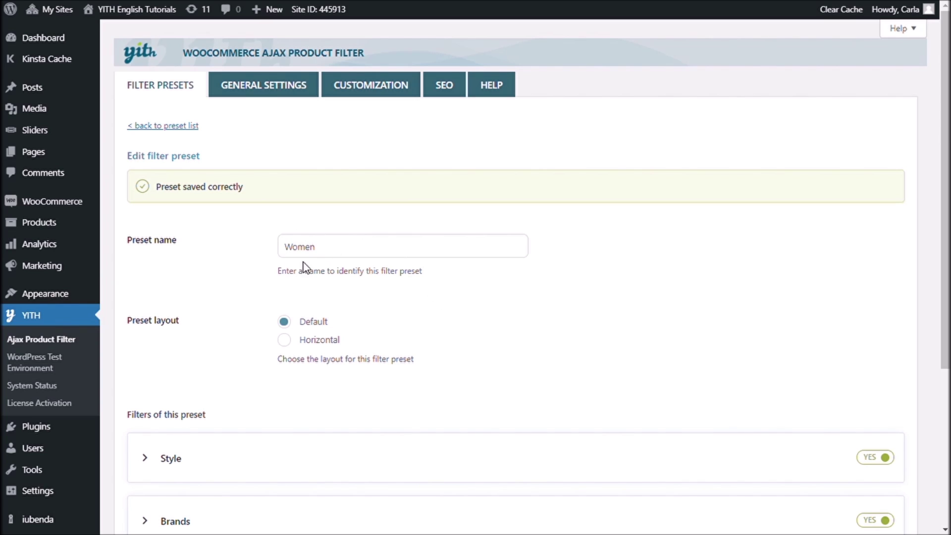
Add the YITH AJAX Filters Preset widget to the Default sidebar under Appearance > Widgets
scroll(208, 331, "down", 1)
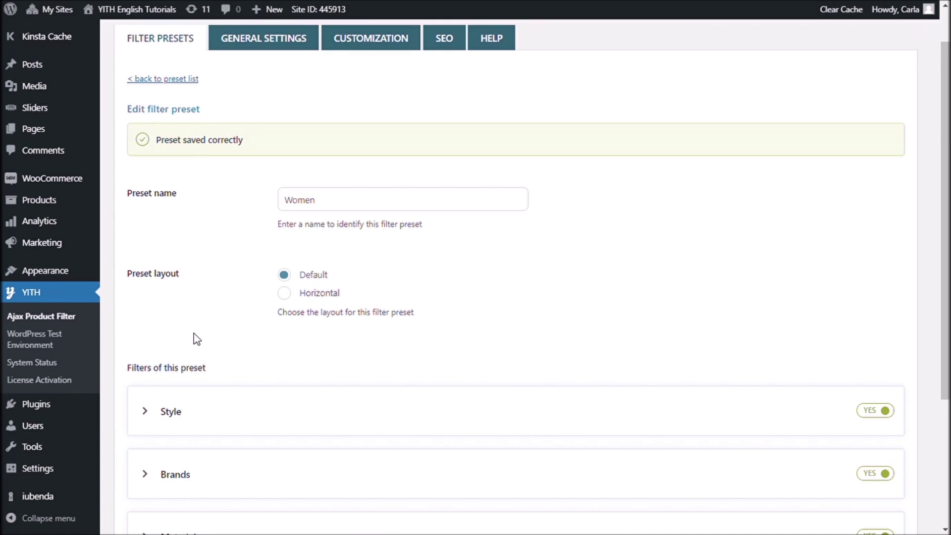
mouse_move(66, 272)
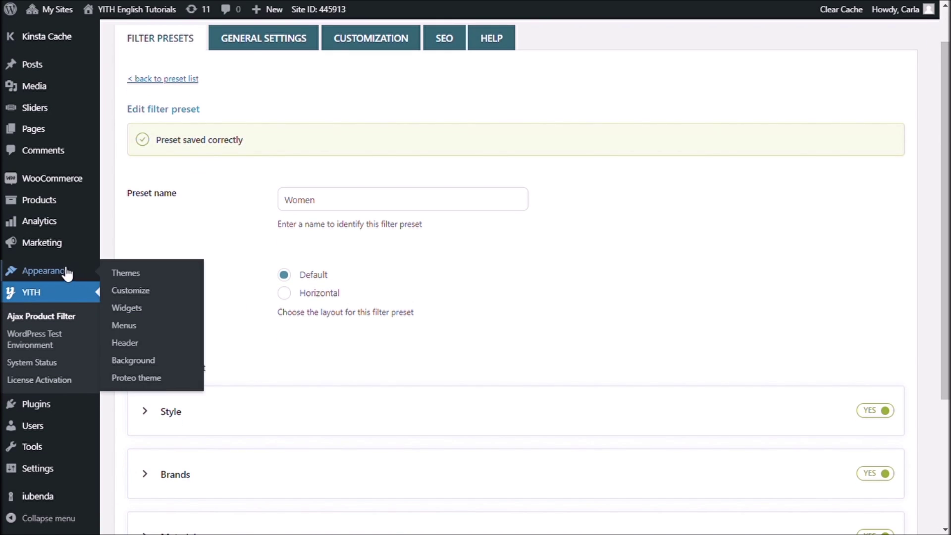
left_click(136, 310)
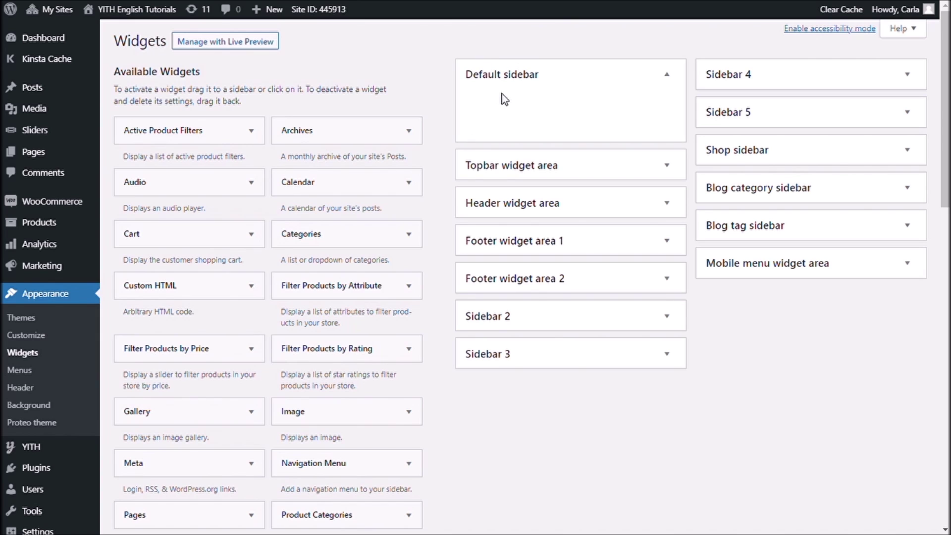
scroll(424, 296, "down", 2)
scroll(426, 296, "down", 8)
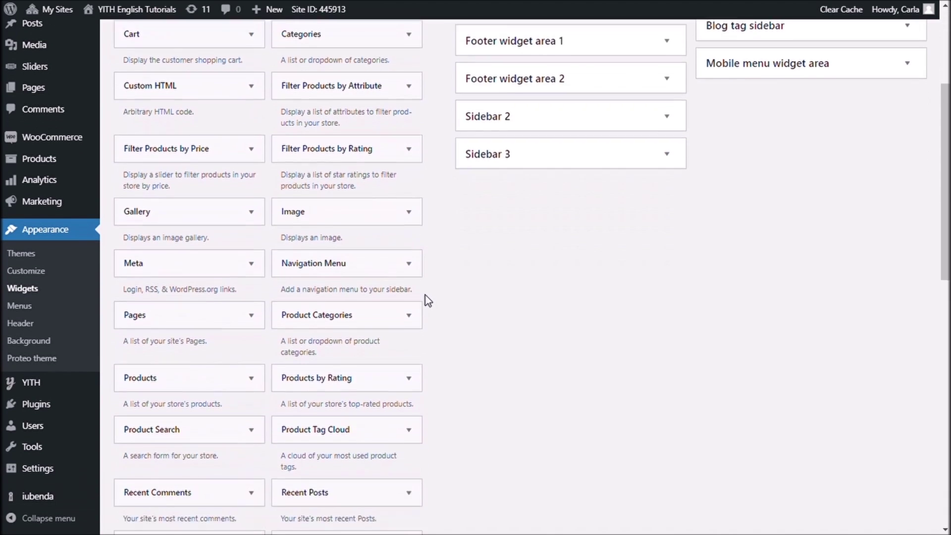
scroll(426, 296, "down", 3)
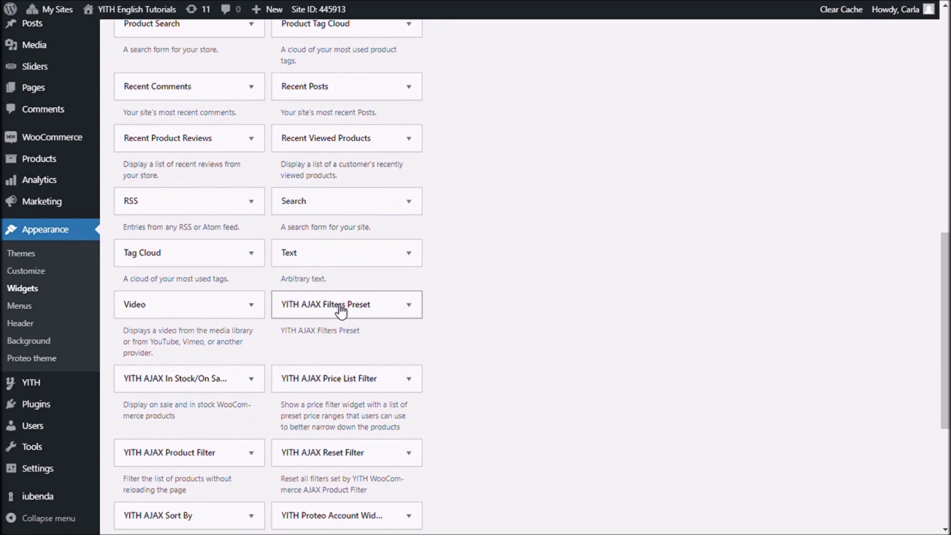
left_click(341, 311)
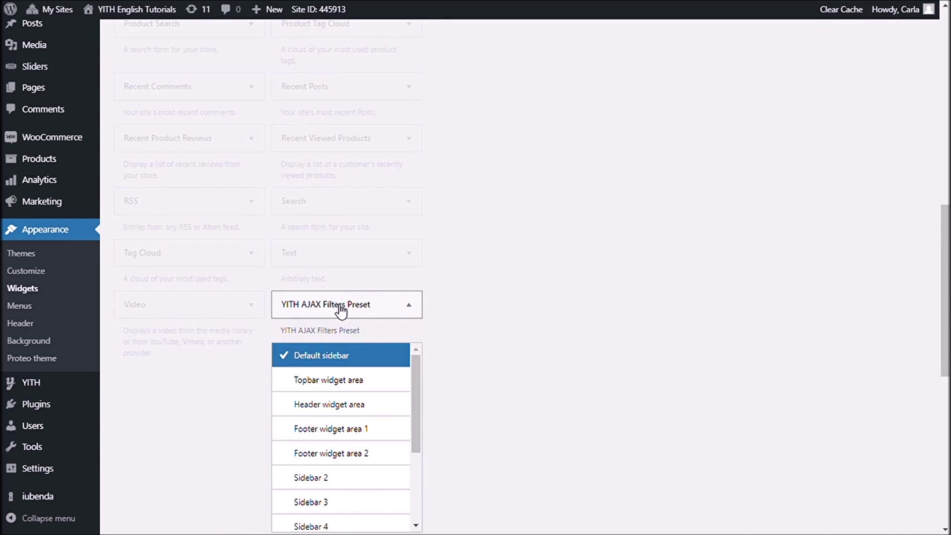
scroll(449, 325, "down", 3)
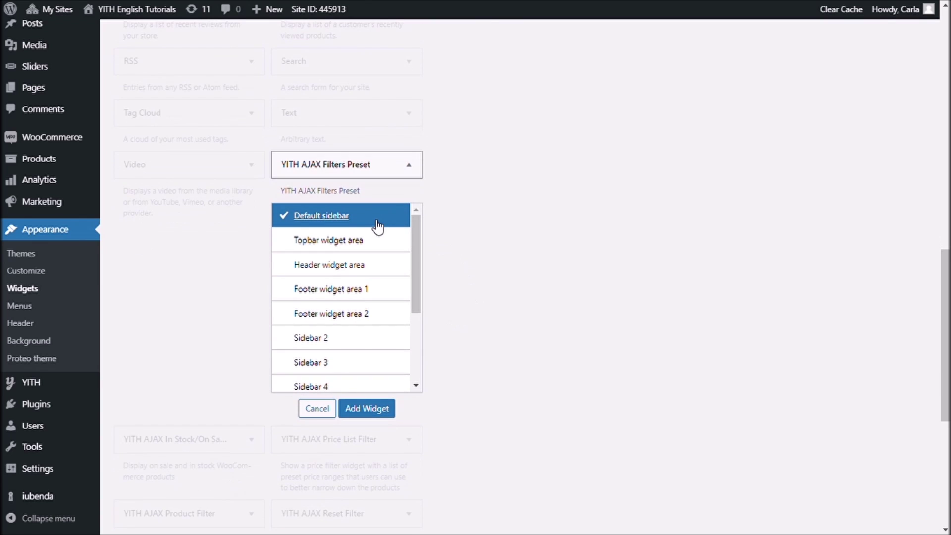
left_click(367, 408)
Choose the Women preset in the widget and save it
scroll(541, 366, "up", 15)
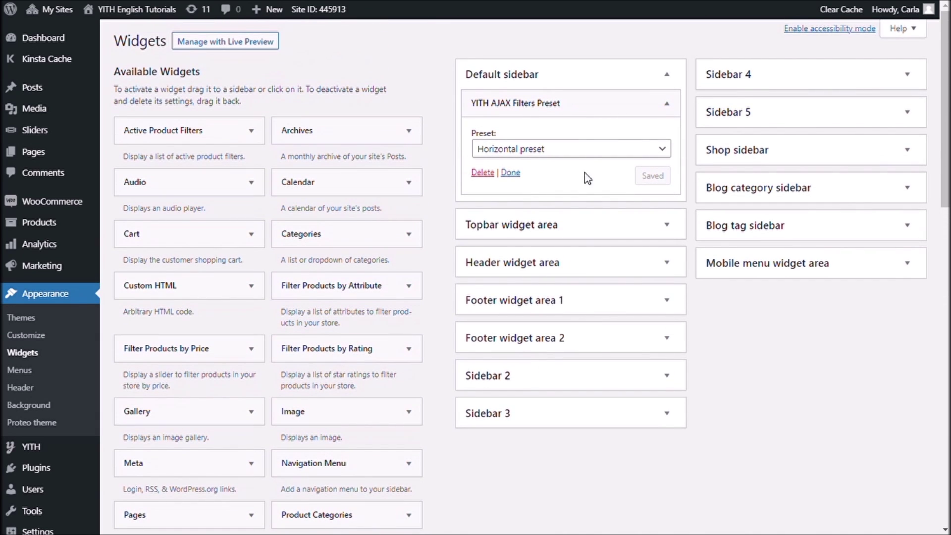
left_click(581, 149)
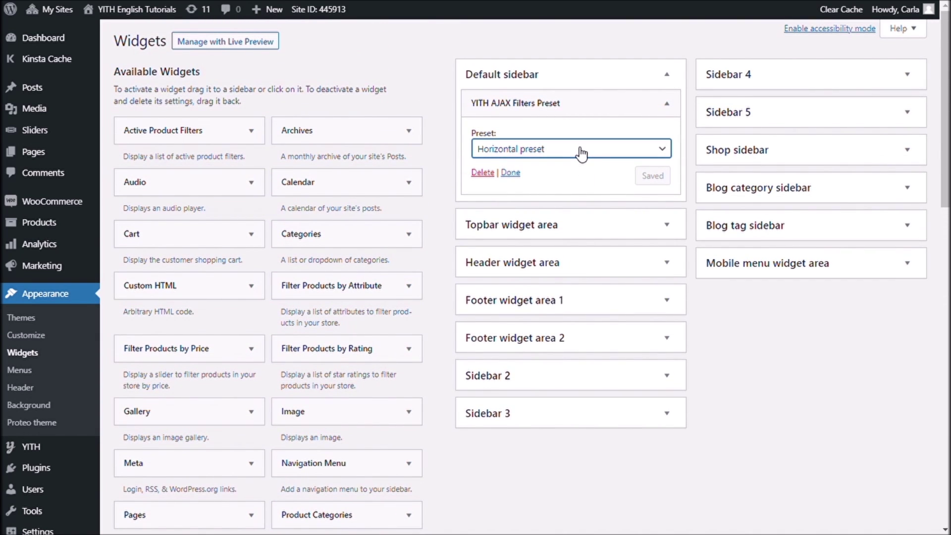
left_click(513, 207)
left_click(654, 177)
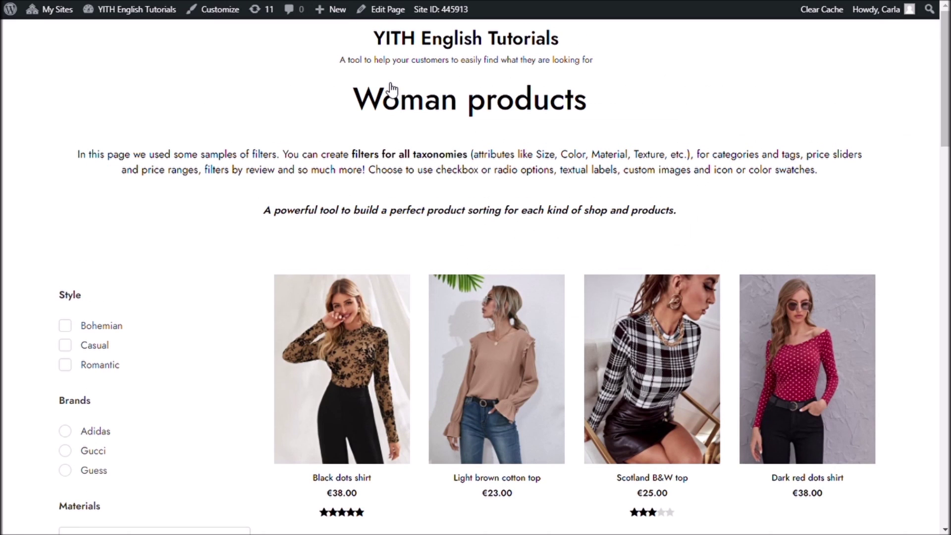
Filter the Woman products by Cotton material, Adidas brand and Casual style
scroll(503, 167, "down", 3)
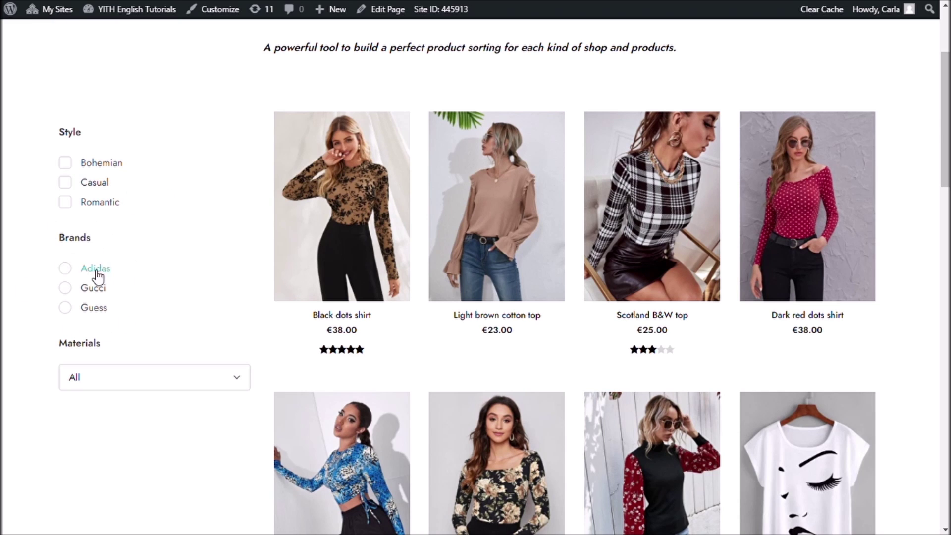
left_click(238, 386)
scroll(228, 383, "down", 1)
scroll(227, 383, "down", 1)
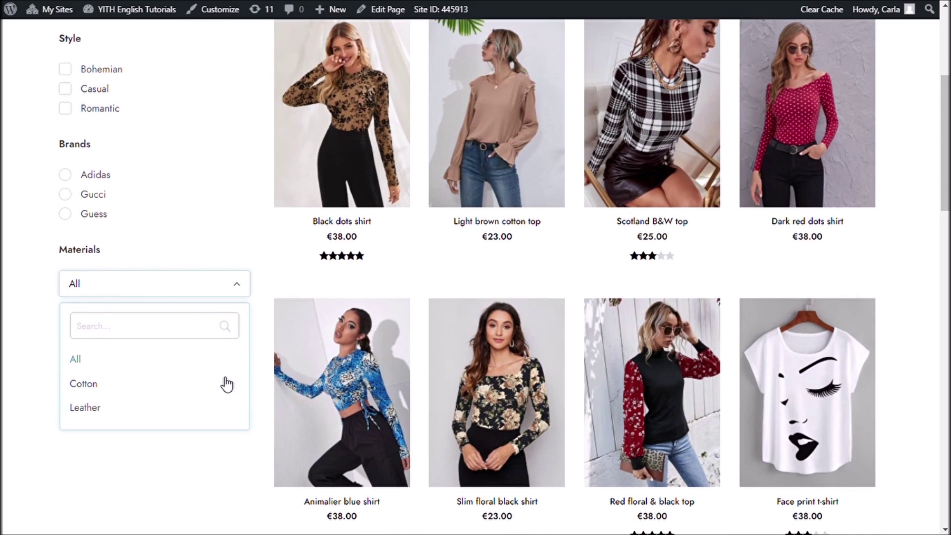
left_click(88, 386)
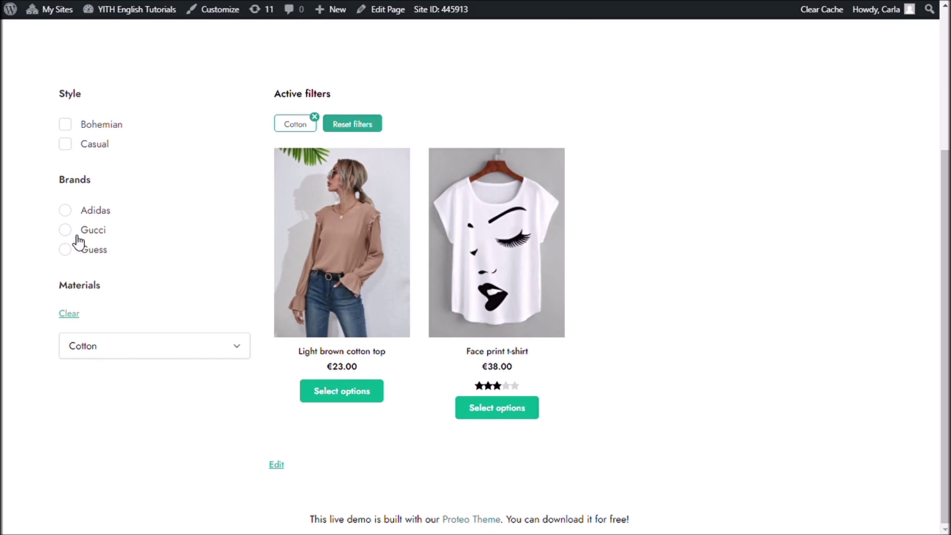
left_click(65, 210)
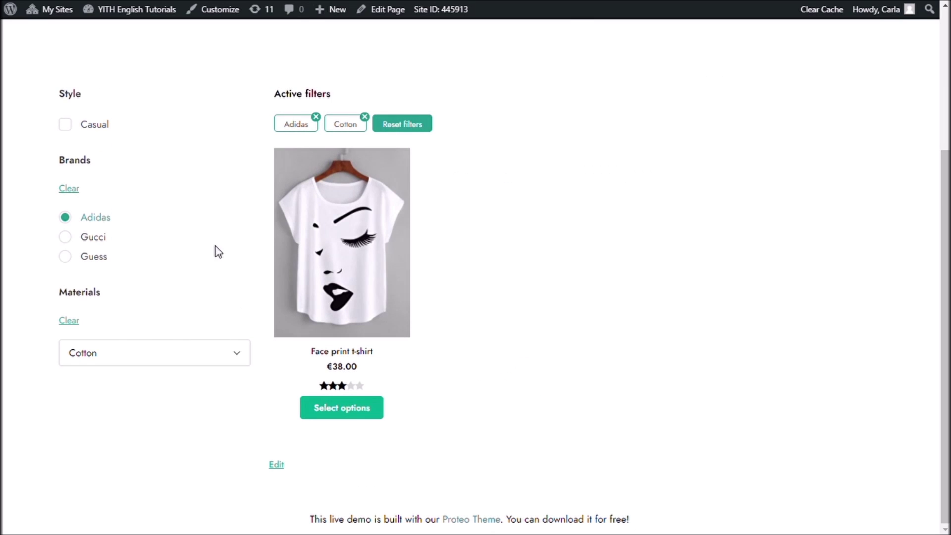
left_click(66, 127)
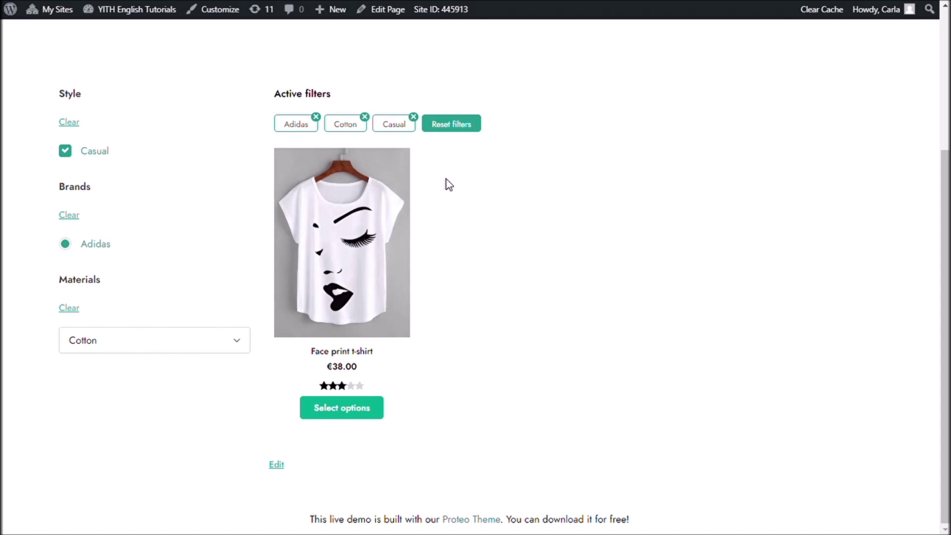
Reset all filters to restore the full product list
left_click(451, 125)
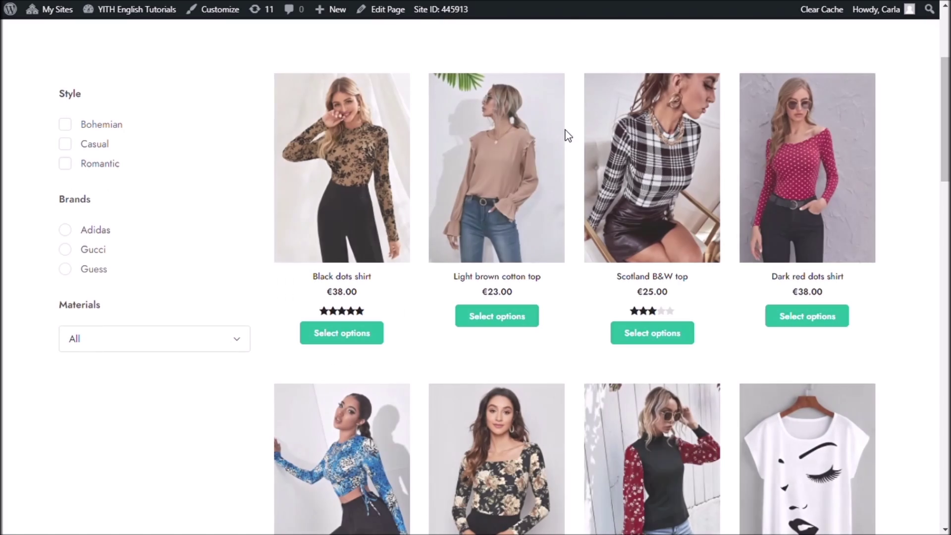
scroll(894, 263, "down", 5)
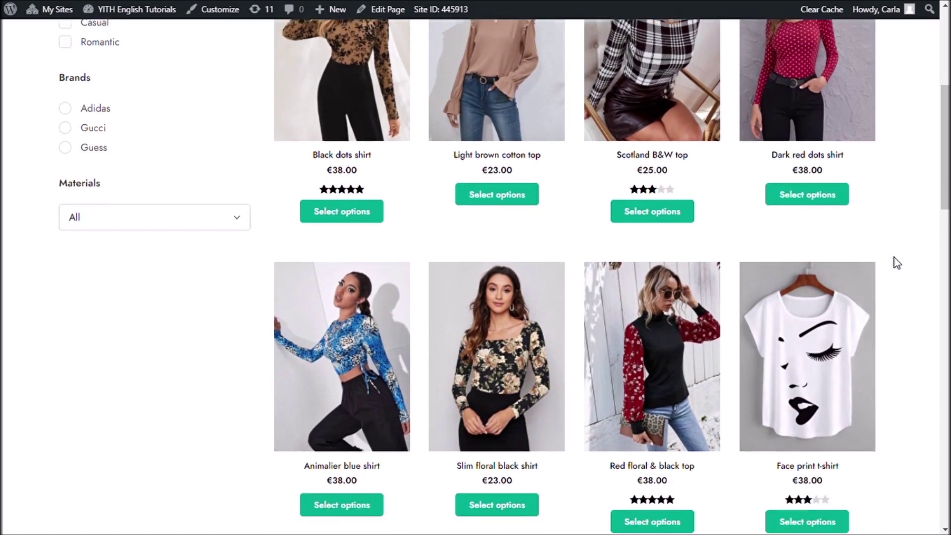
scroll(920, 253, "up", 8)
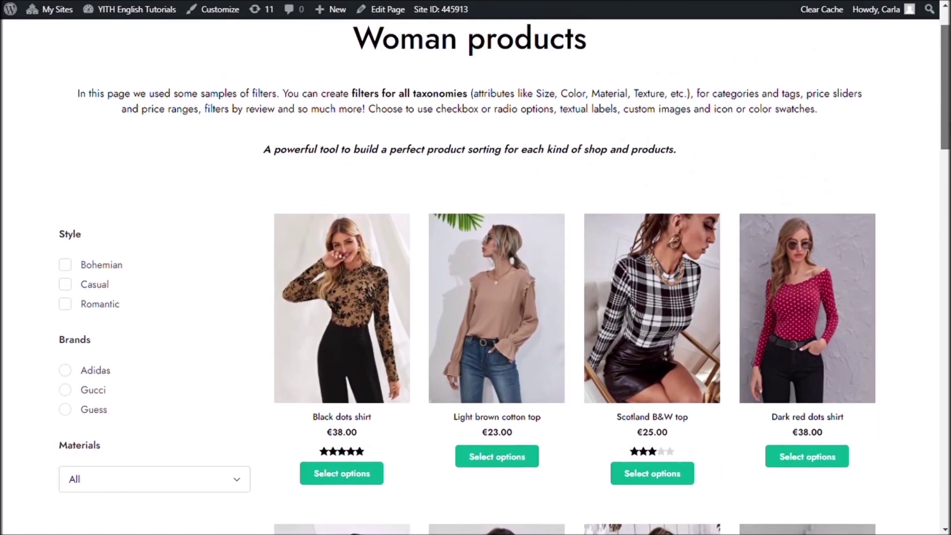